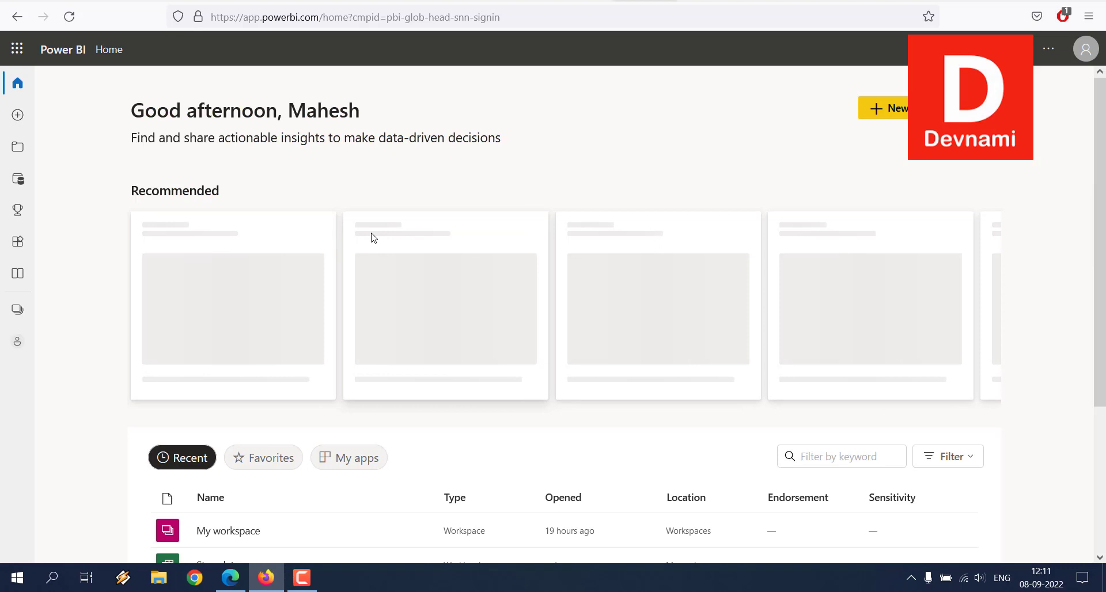
- Try uploading Sales.xml as a local file through Create > Get data > Files
left_click(18, 115)
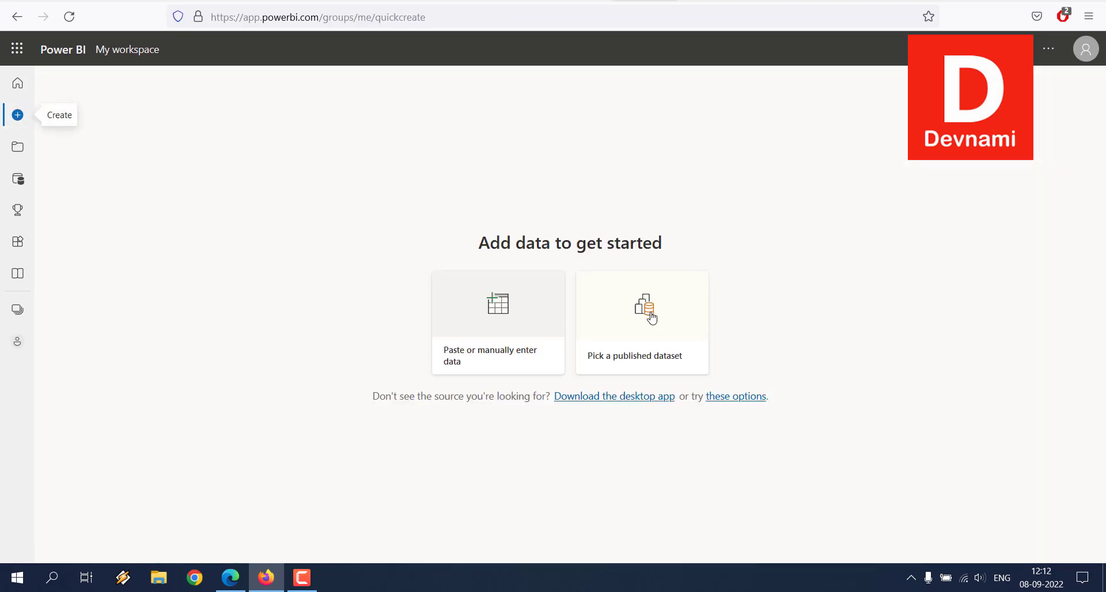
left_click(761, 397)
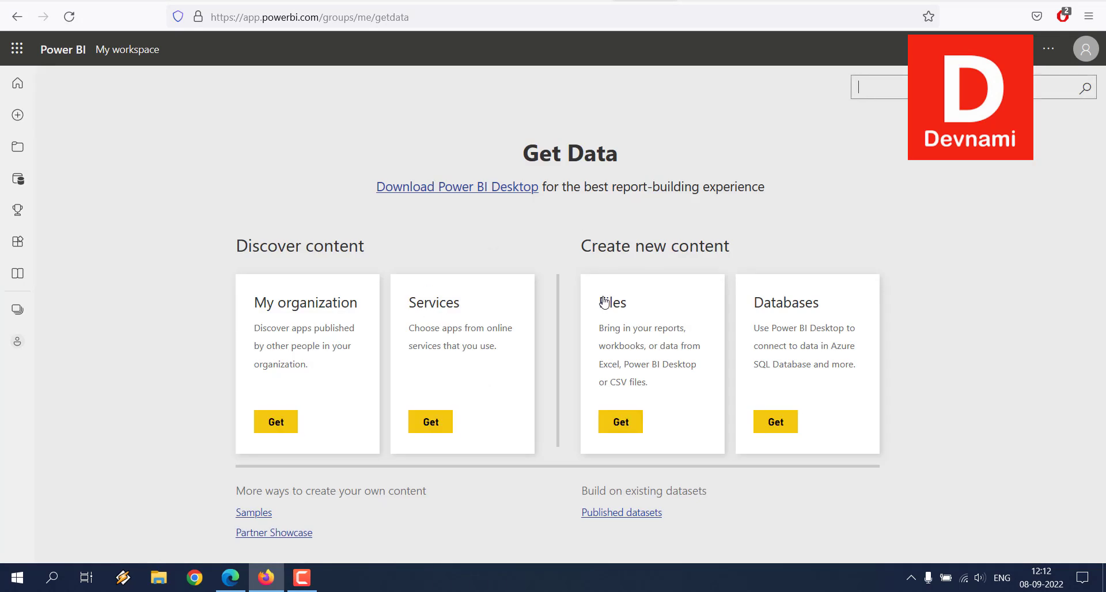
left_click(624, 422)
left_click(623, 422)
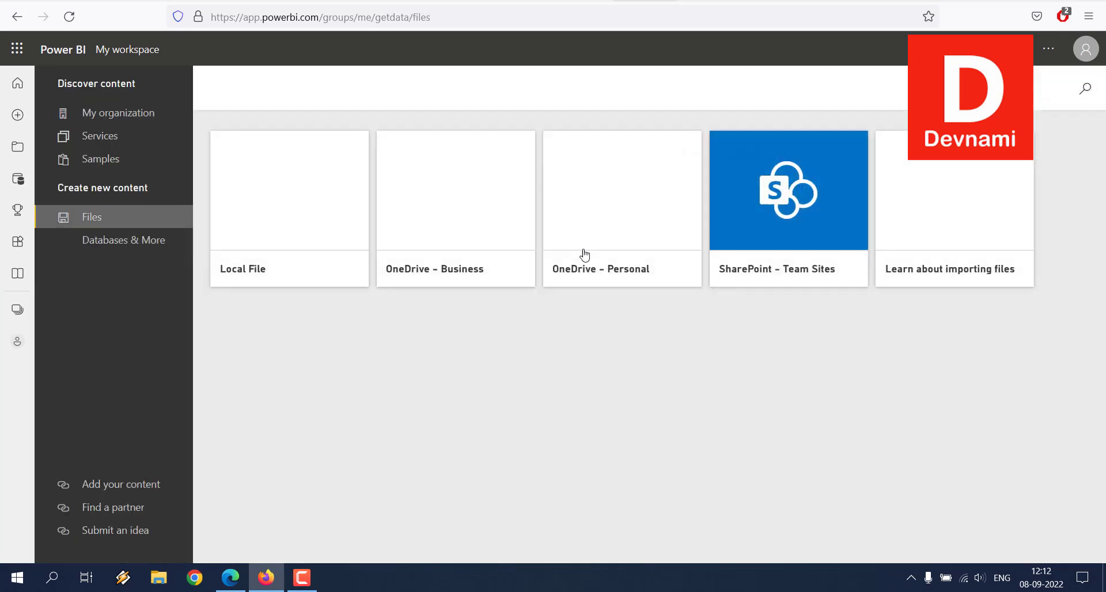
left_click(264, 195)
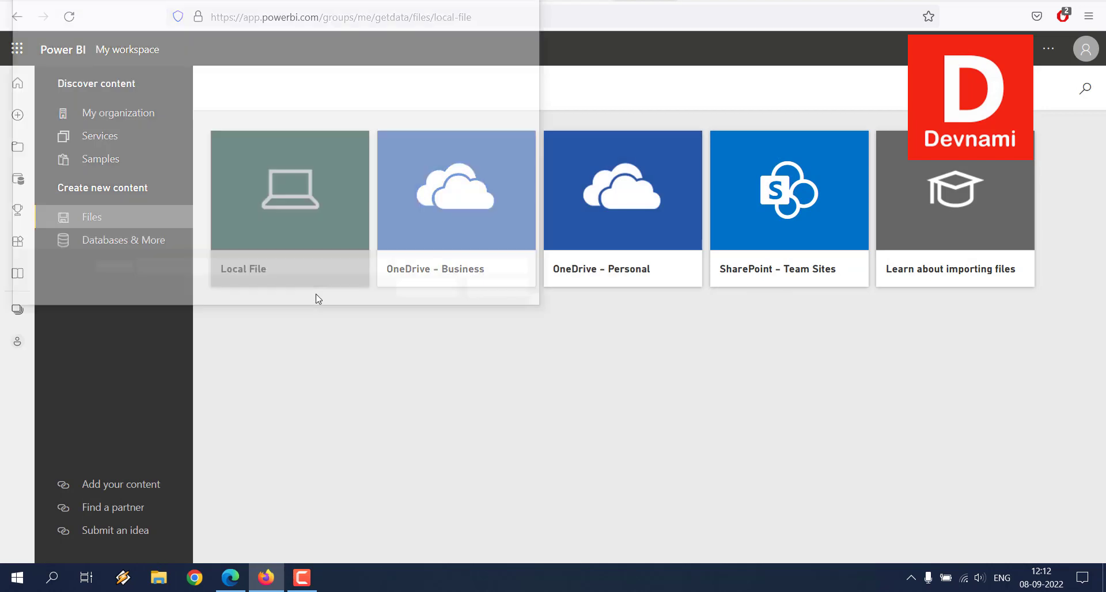
scroll(345, 249, "down", 2)
left_click(403, 123)
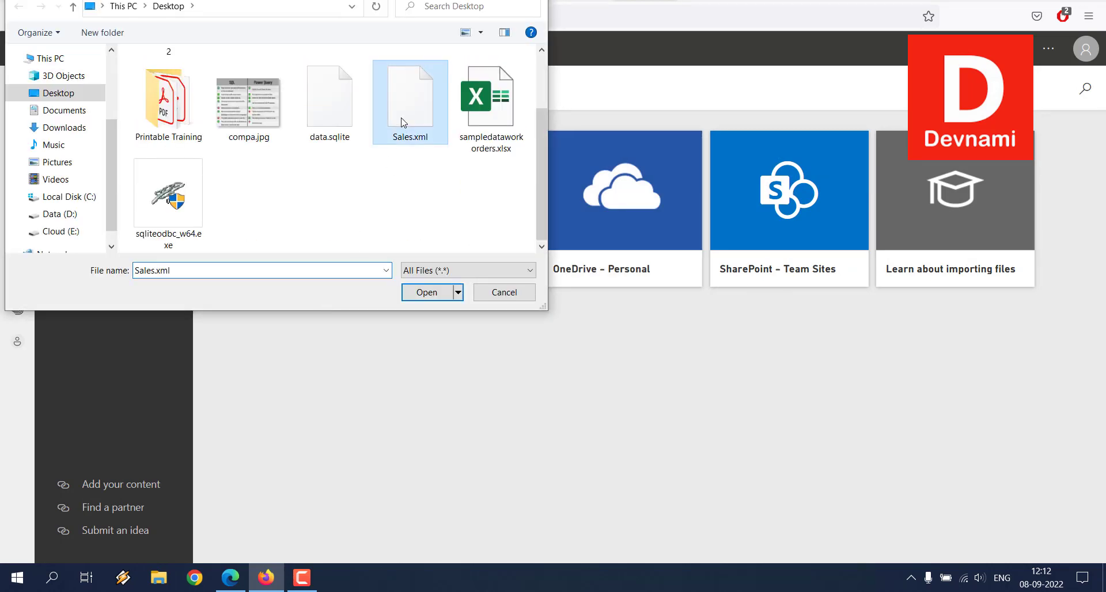
left_click(427, 292)
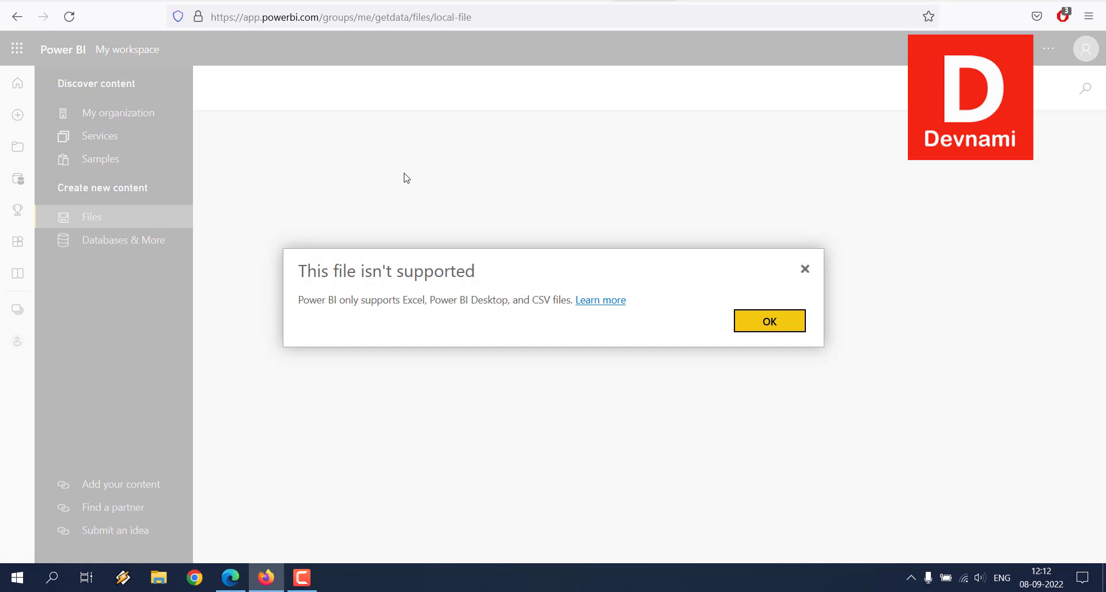
- Highlight the 'This file isn't supported' warning text, then dismiss it with OK
left_click_drag(300, 273, 494, 272)
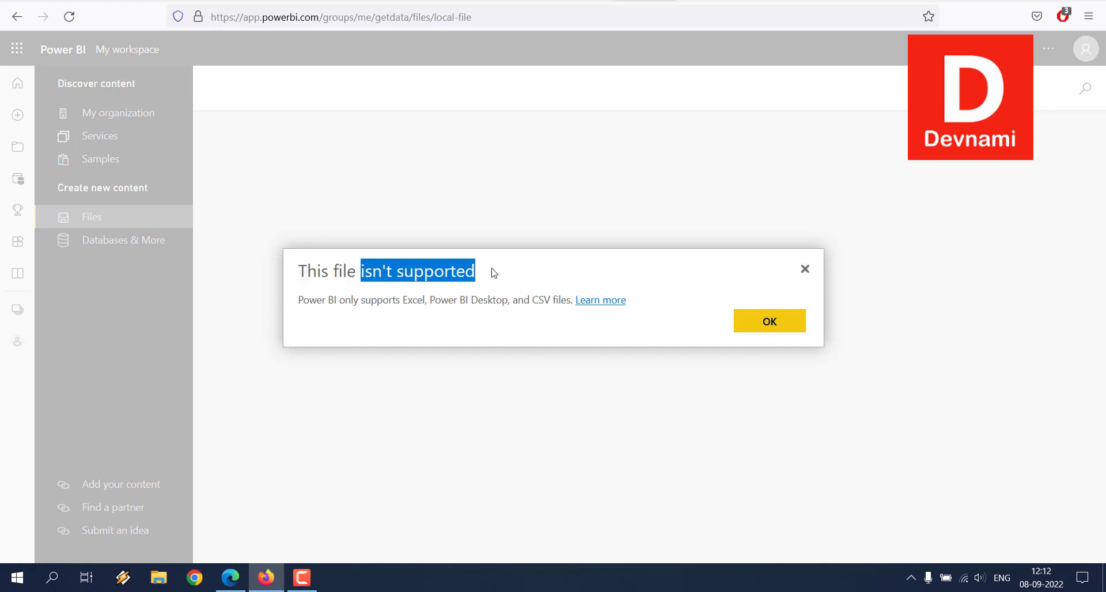
left_click(494, 273)
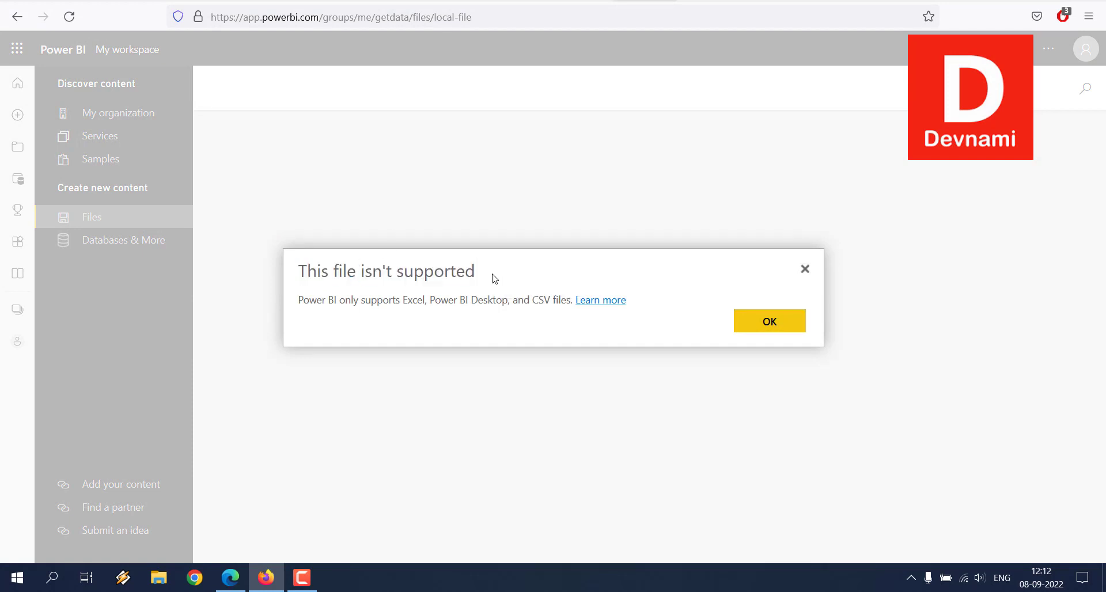
left_click_drag(320, 273, 525, 282)
left_click(525, 282)
left_click(768, 328)
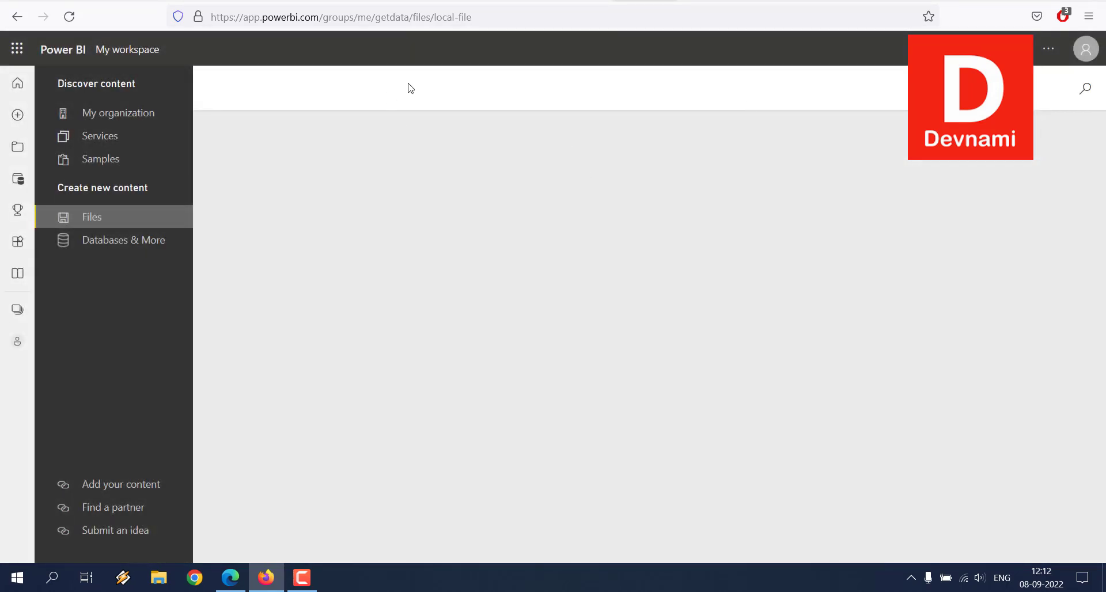
- Minimise Firefox and launch Power BI Desktop by searching 'power bi' in Windows Search
left_click(267, 577)
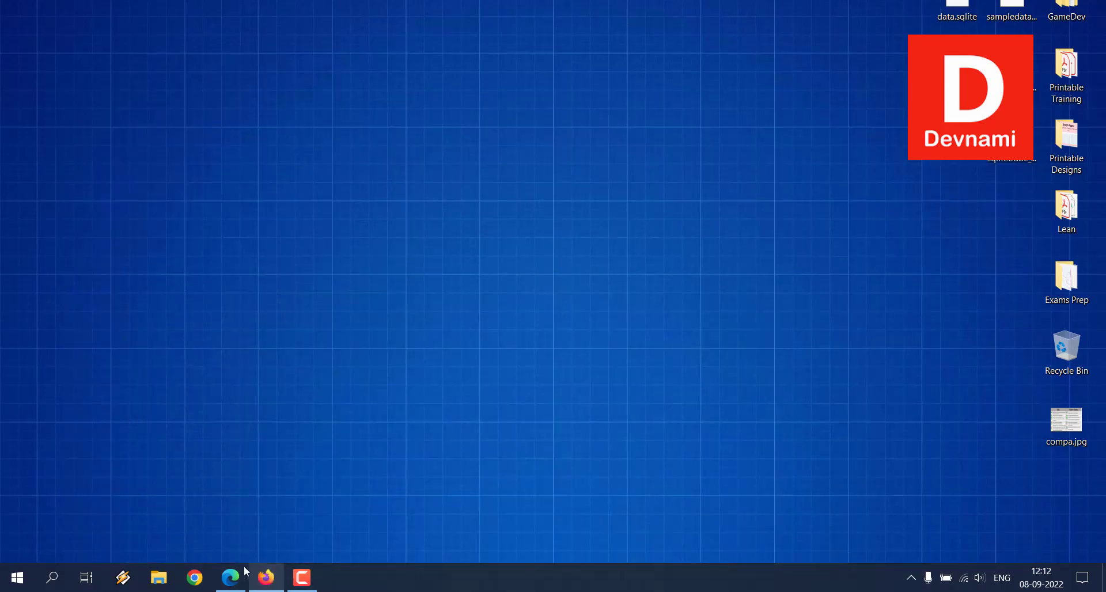
left_click(52, 577)
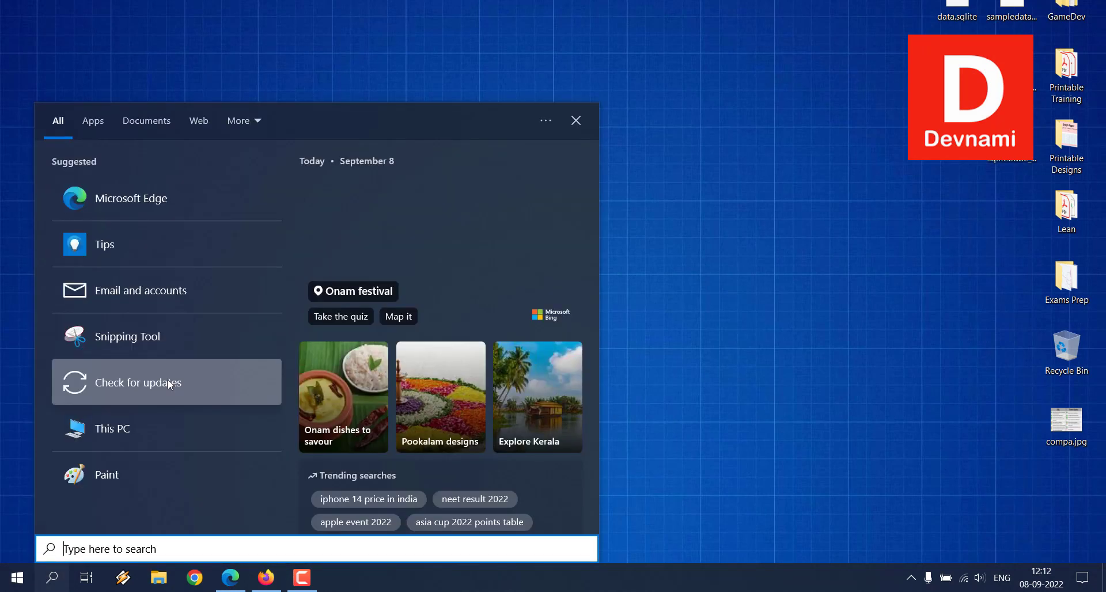
type("power bi")
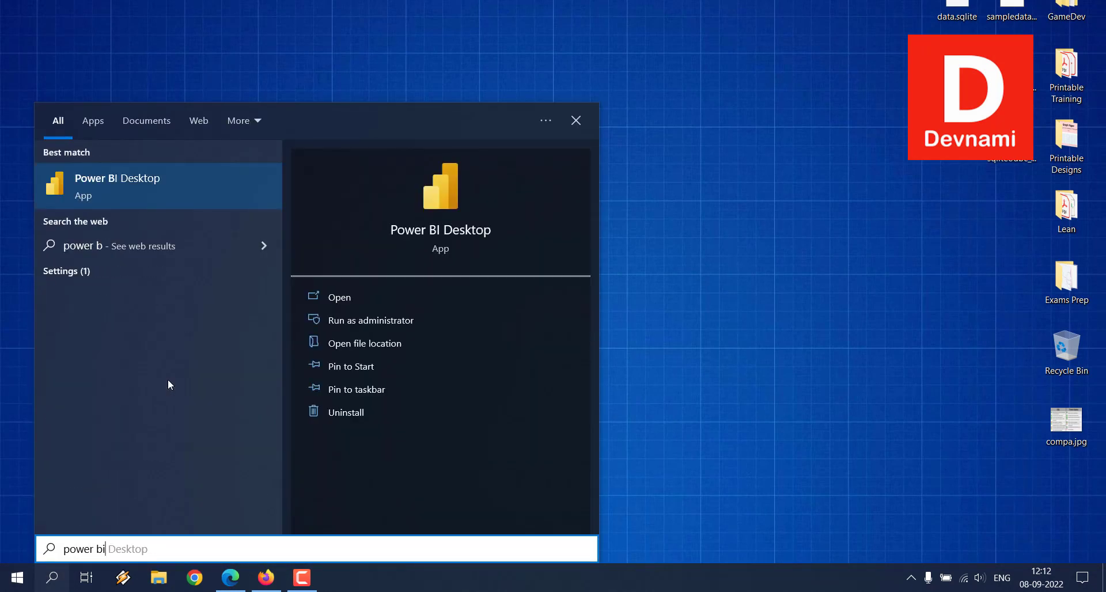
left_click(339, 295)
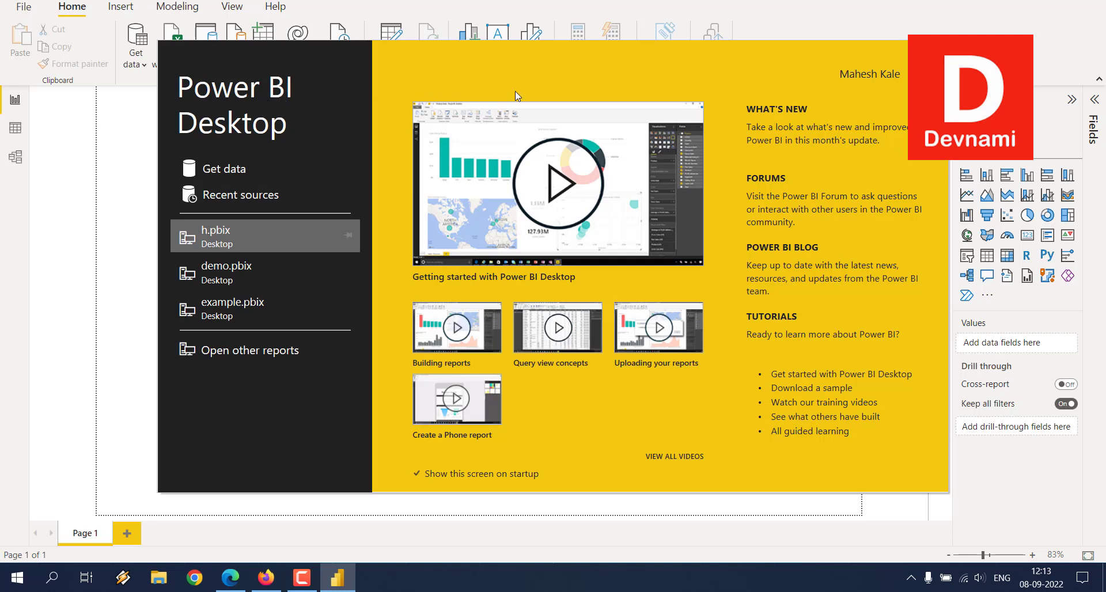
- Close the start screen and open Sales.xml through the Get data XML connector
key("Escape")
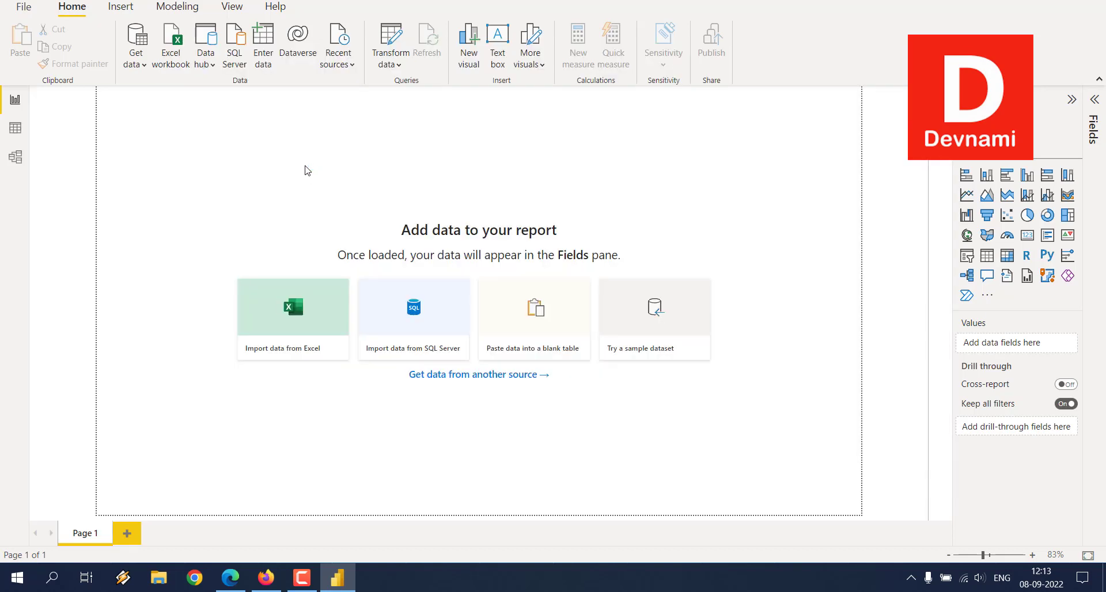
left_click(142, 52)
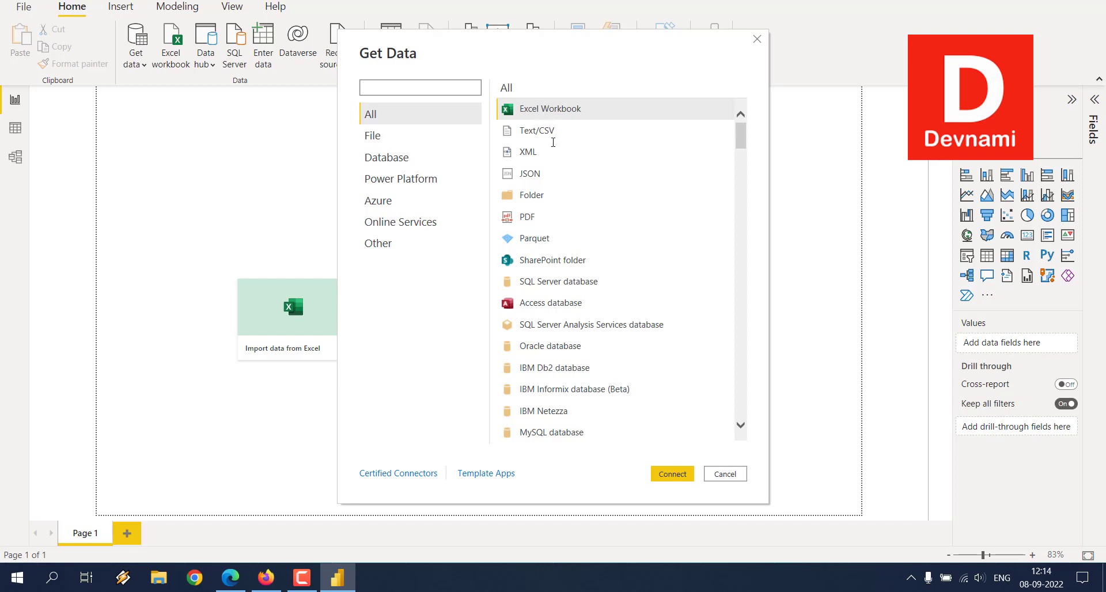
left_click(533, 155)
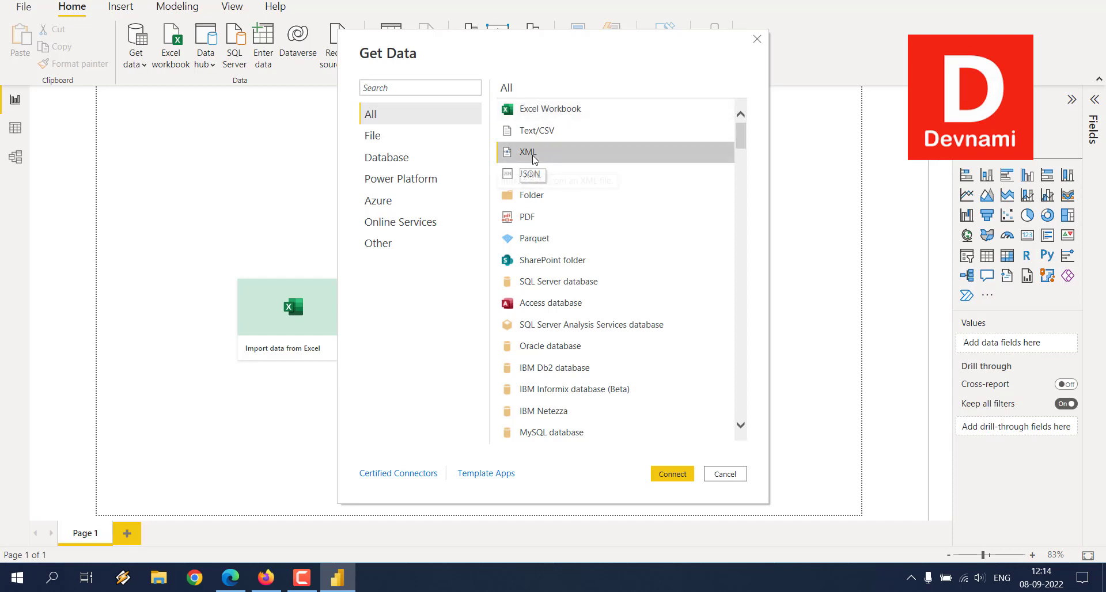
left_click(672, 474)
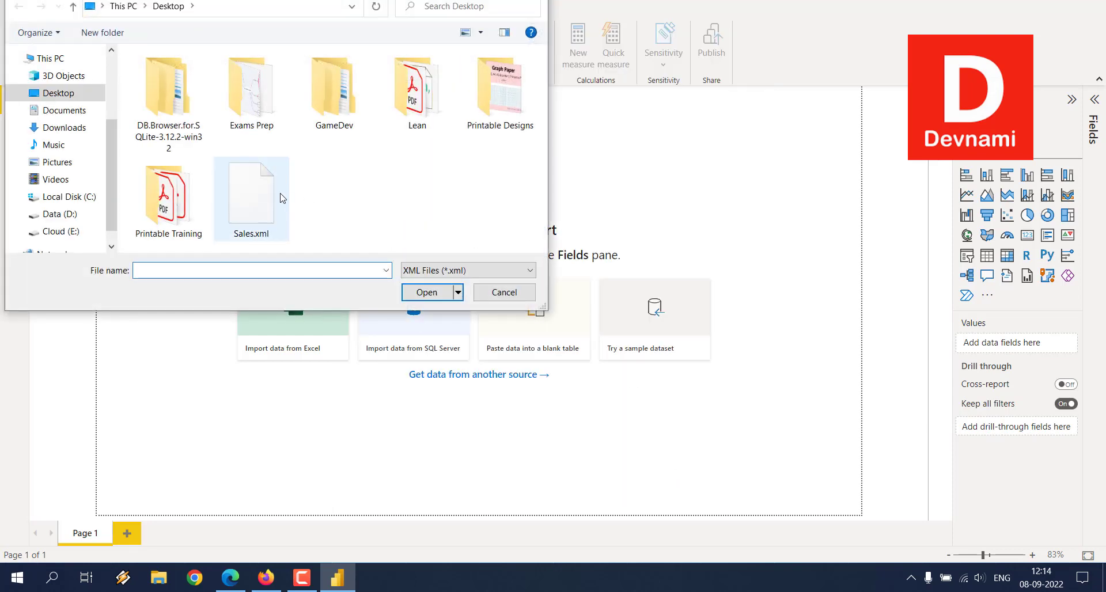
left_click(251, 197)
left_click(417, 292)
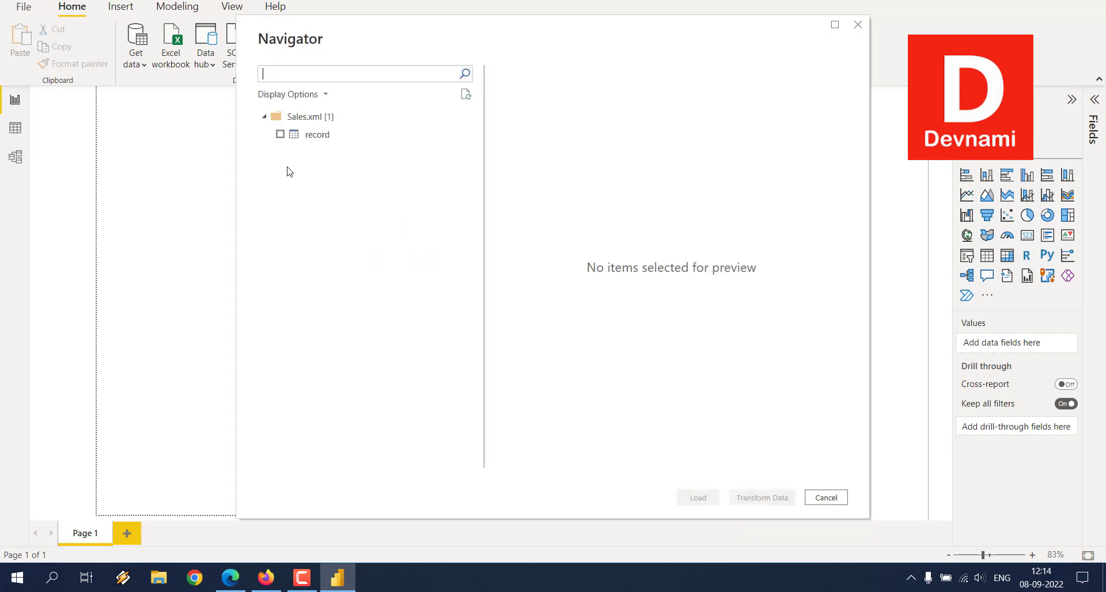
- Tick the record table in Navigator and scroll its ID, Item, Price, Date and City preview
left_click(281, 134)
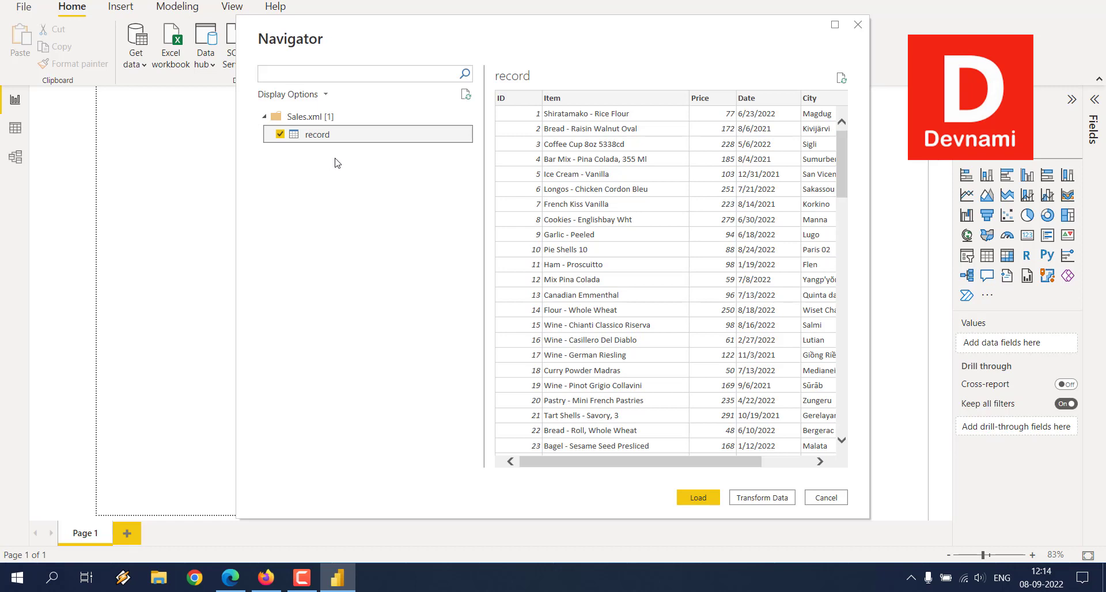
left_click_drag(624, 457, 729, 256)
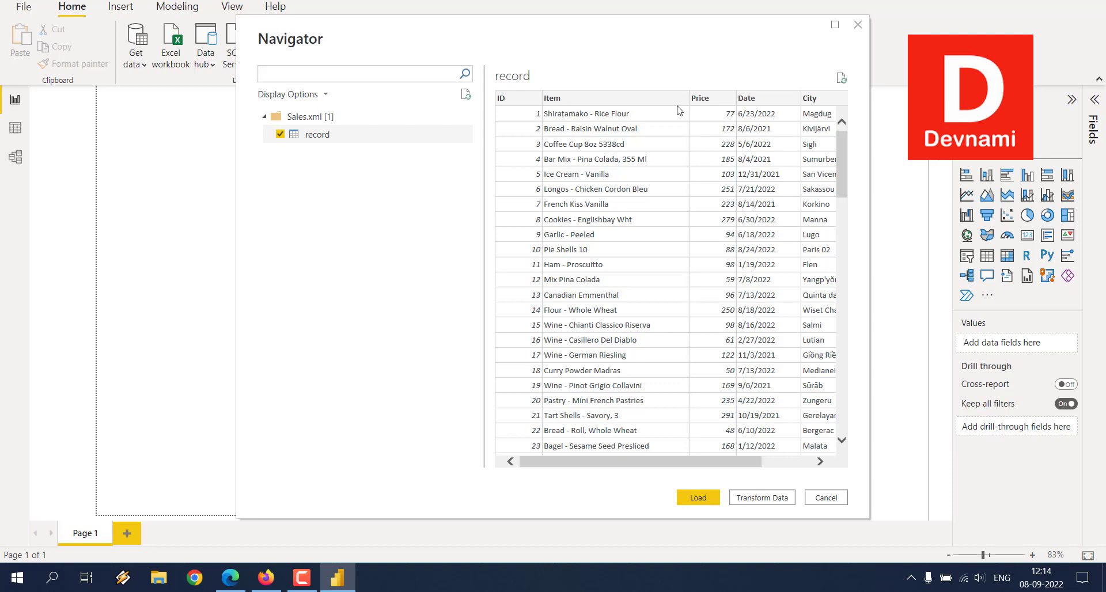
scroll(703, 247, "down", 20)
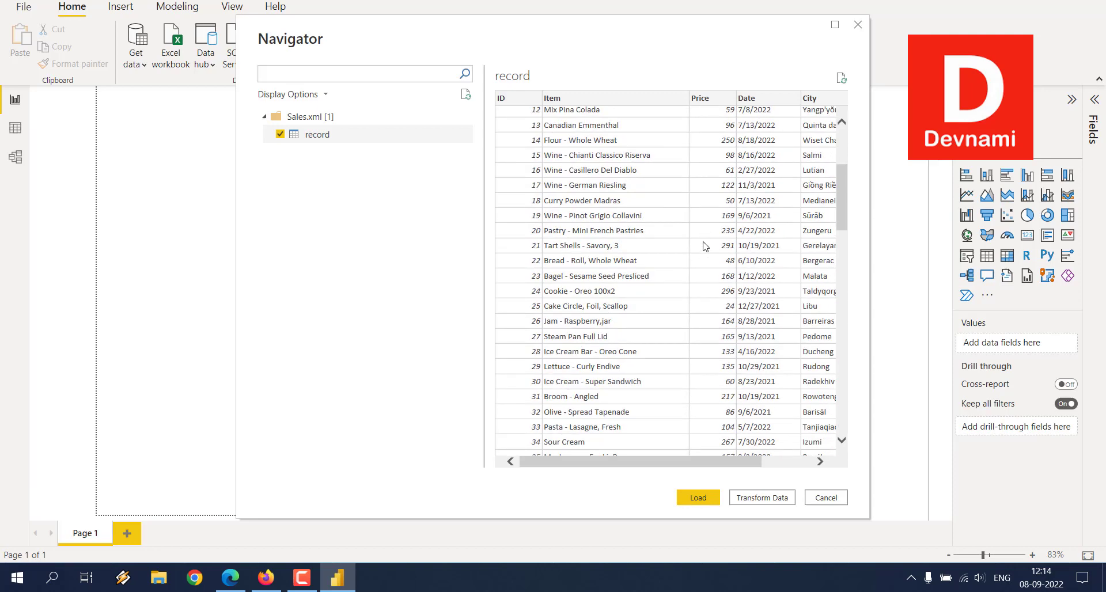
scroll(703, 247, "up", 20)
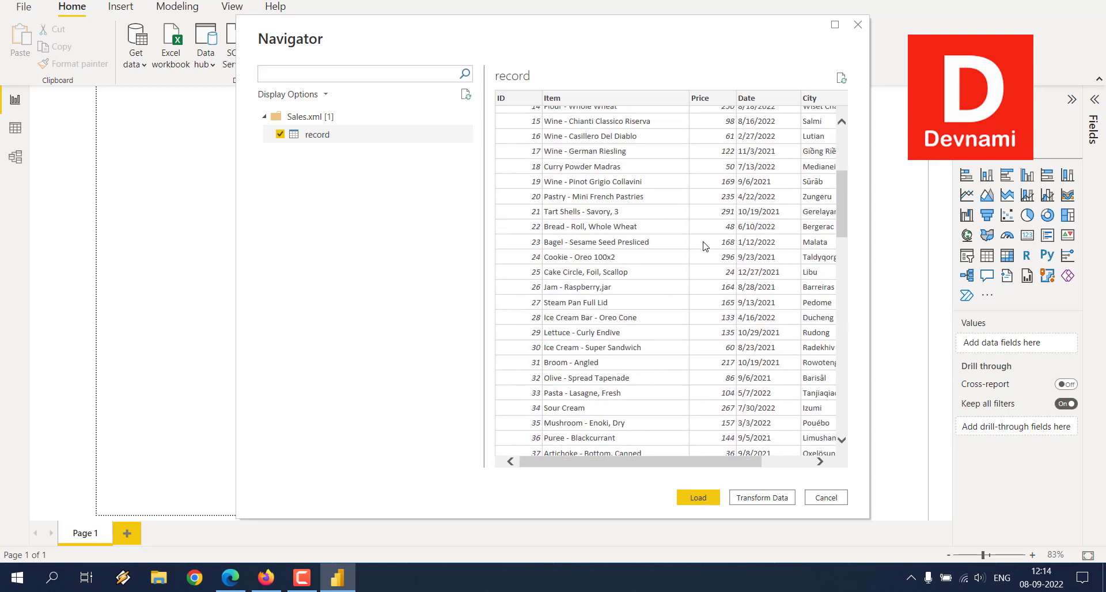
- Load the record table from the Navigator dialog
left_click(698, 498)
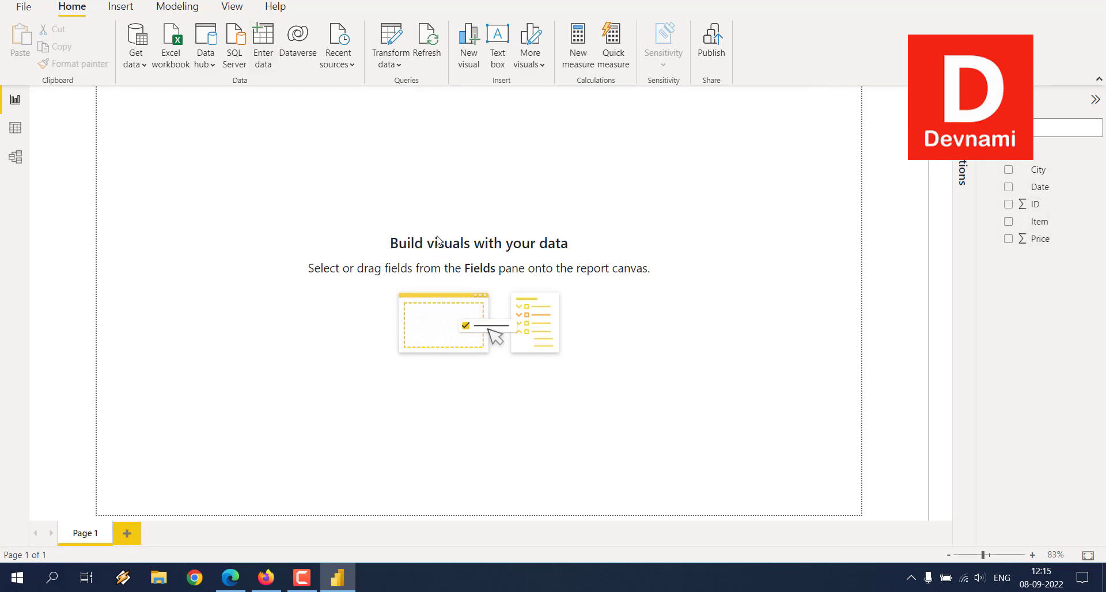
- Save the report as demo.pbix, publish it to My workspace and dismiss the success message
left_click(711, 41)
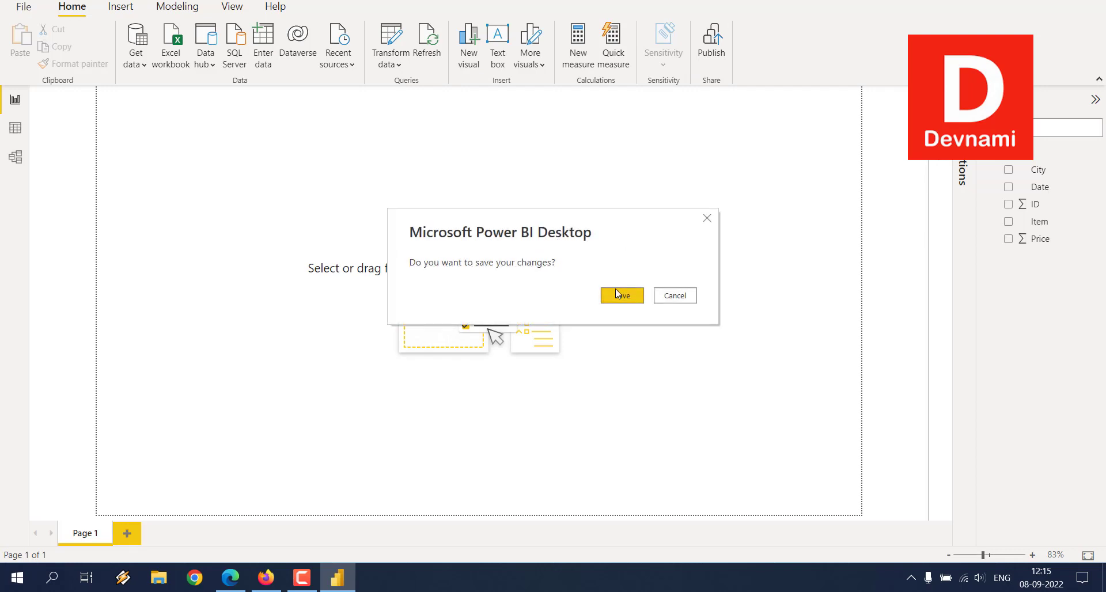
left_click(618, 294)
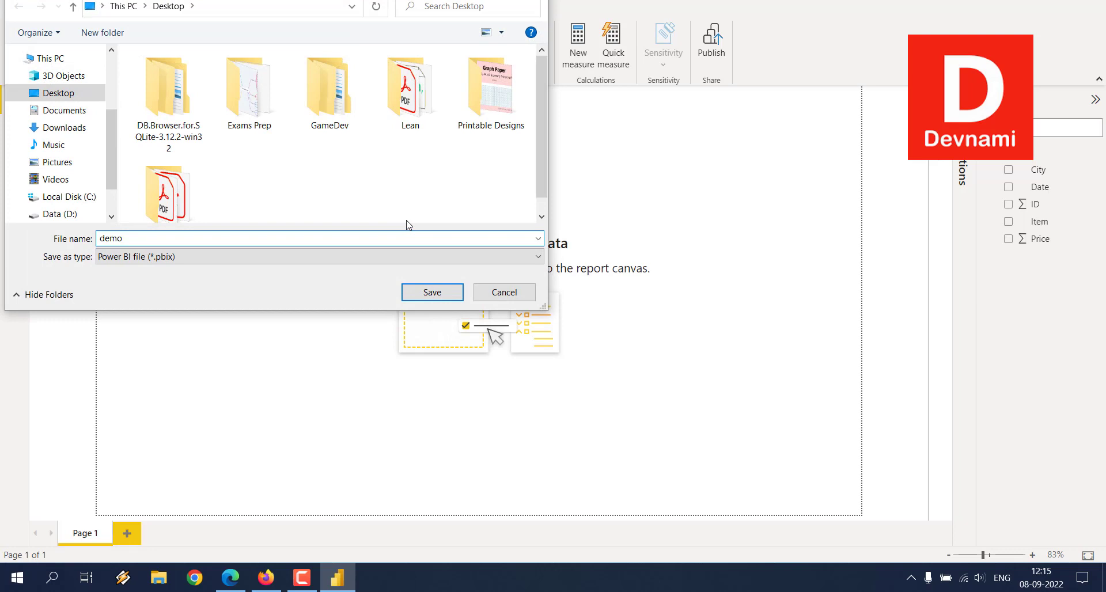
key("Return")
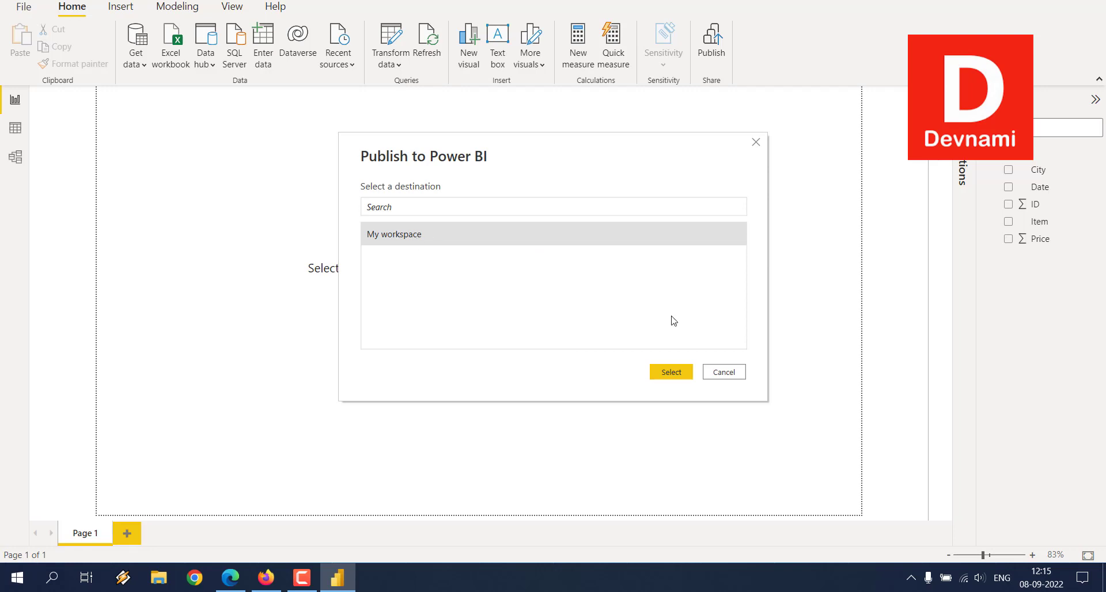
left_click(674, 372)
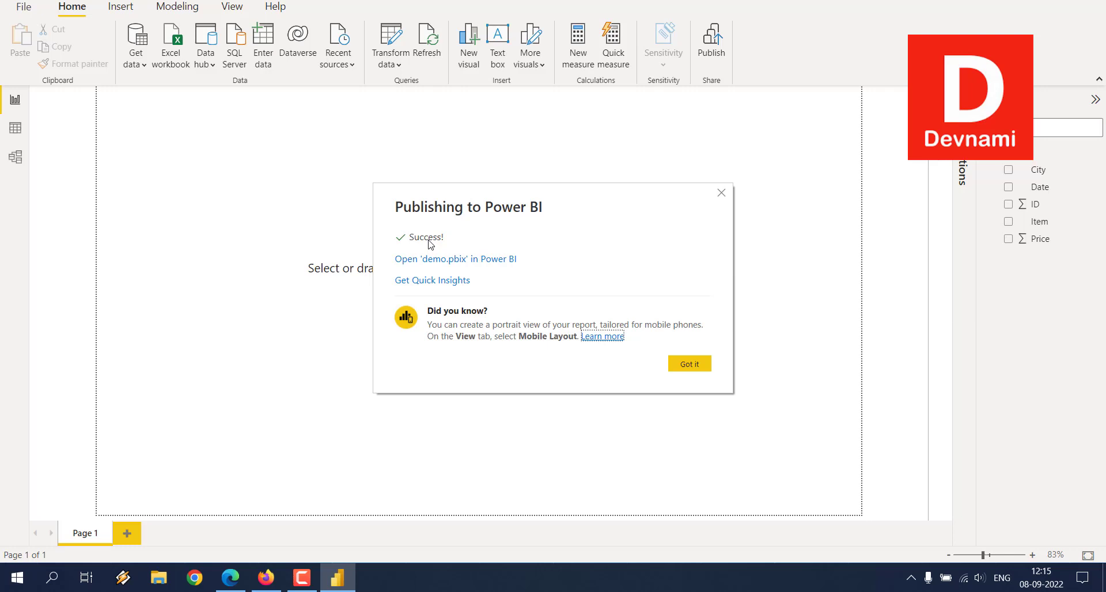
left_click(683, 365)
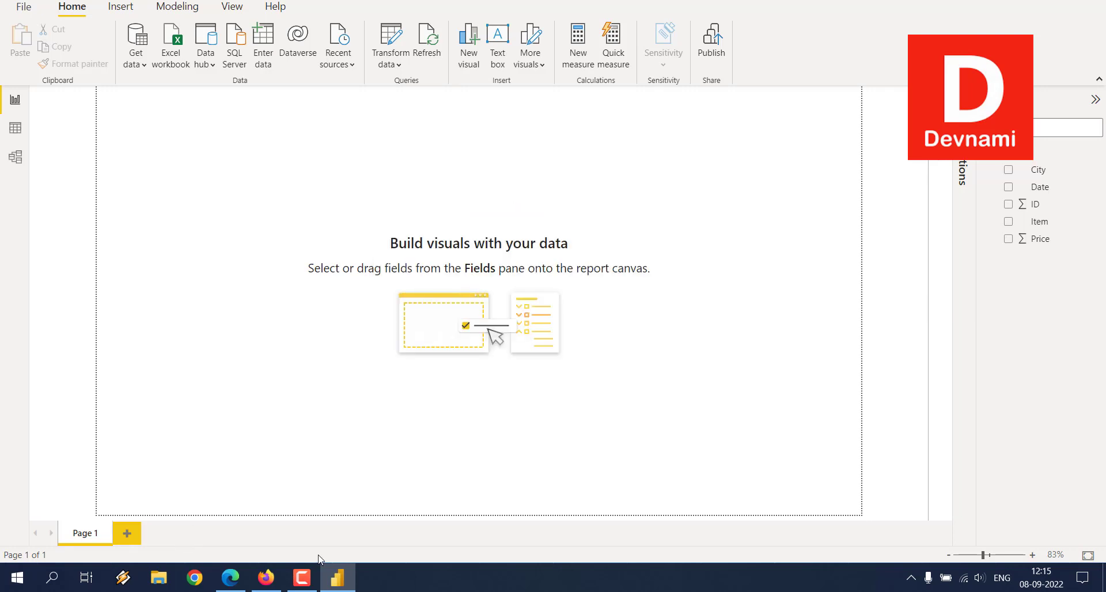
- Minimise Power BI Desktop, move the demo.pbix icon to the top-left, then restore the browser
left_click(338, 578)
left_click_drag(36, 22, 75, 134)
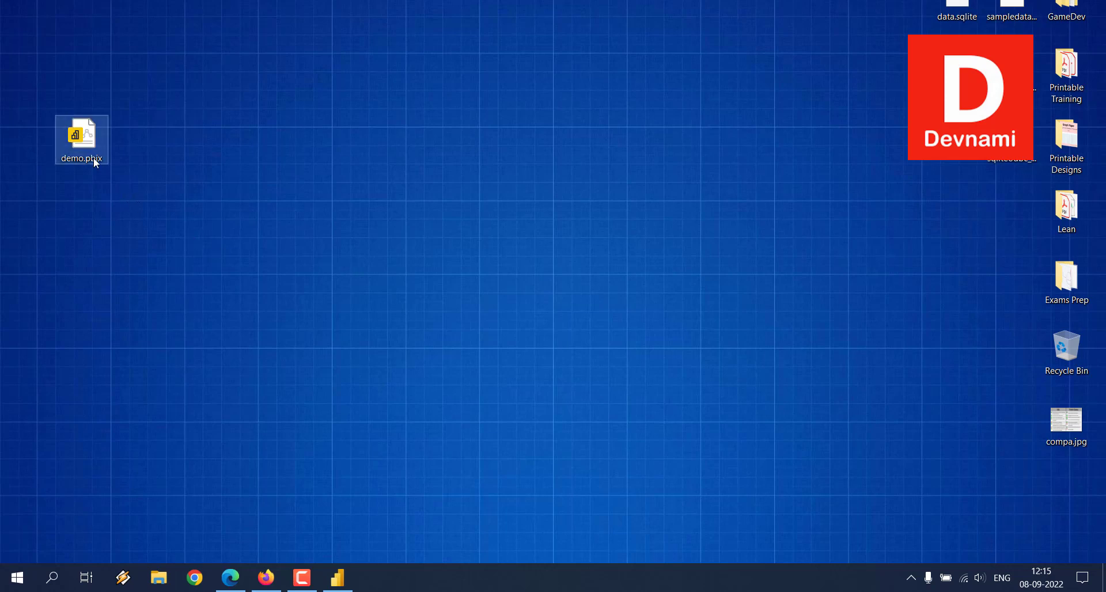
left_click(81, 113)
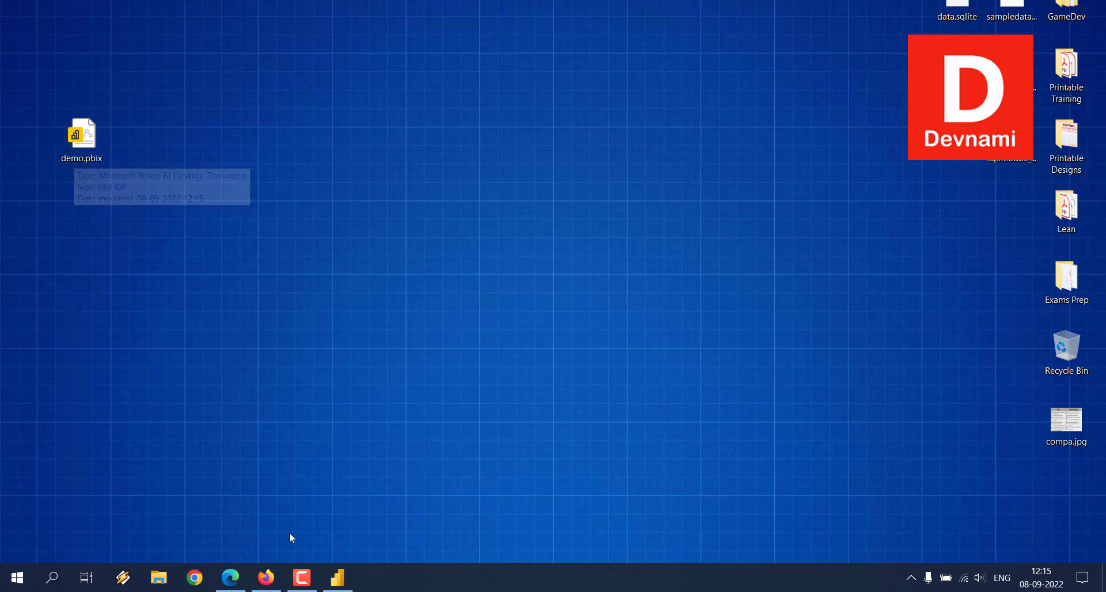
left_click(266, 578)
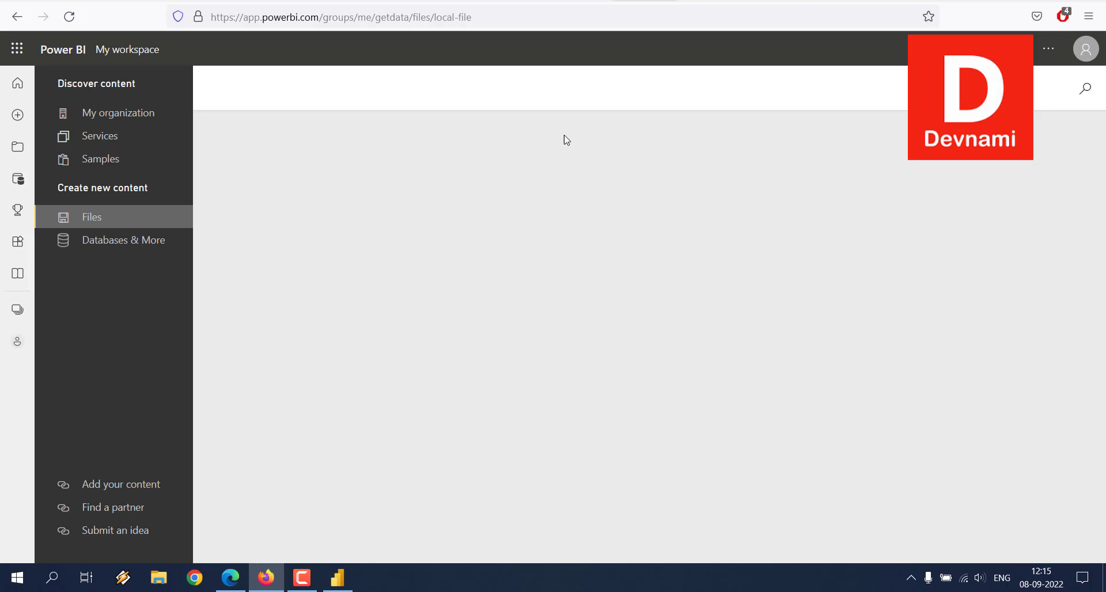
- From Home, go to Browse > Recent, open My workspace and view the demo dataset details
left_click(22, 85)
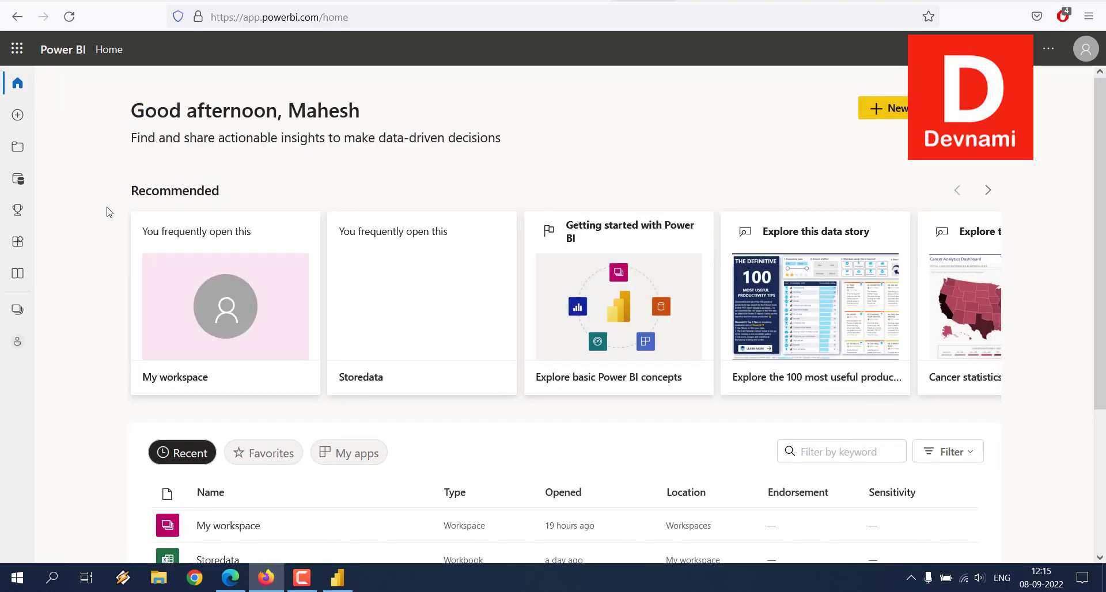
scroll(107, 212, "down", 2)
left_click(17, 147)
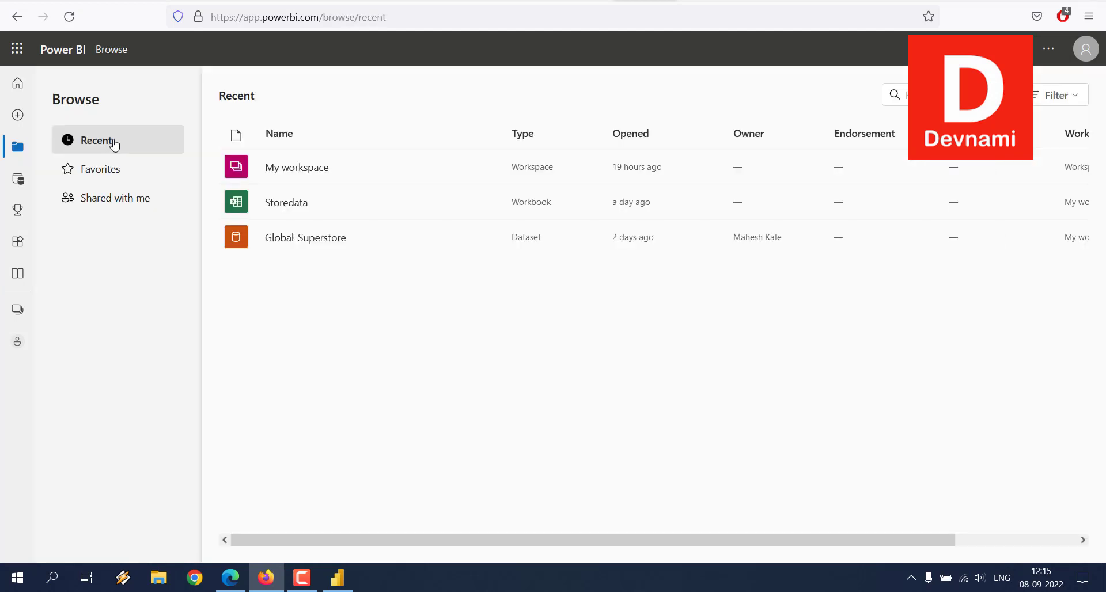
left_click(283, 171)
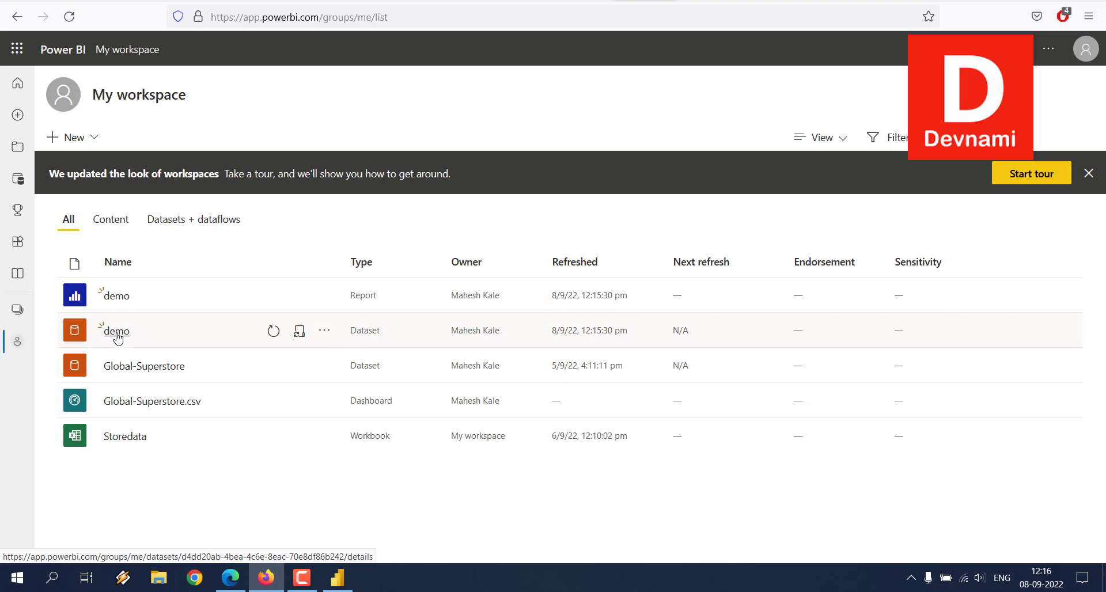
left_click(117, 332)
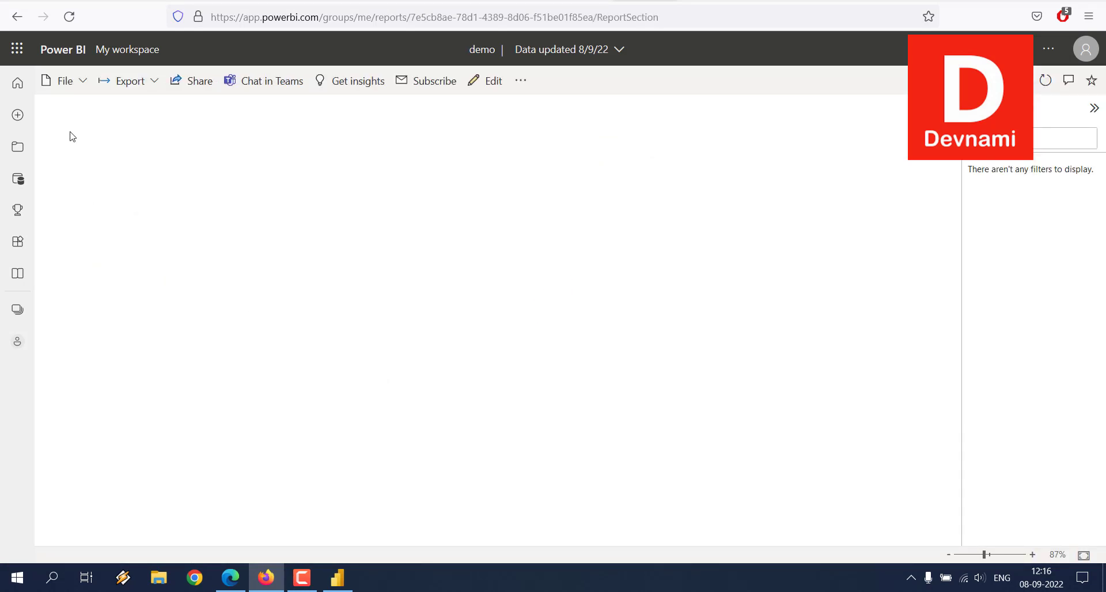
- Open the demo report and its options from Recent, then return to the demo dataset details
left_click(17, 146)
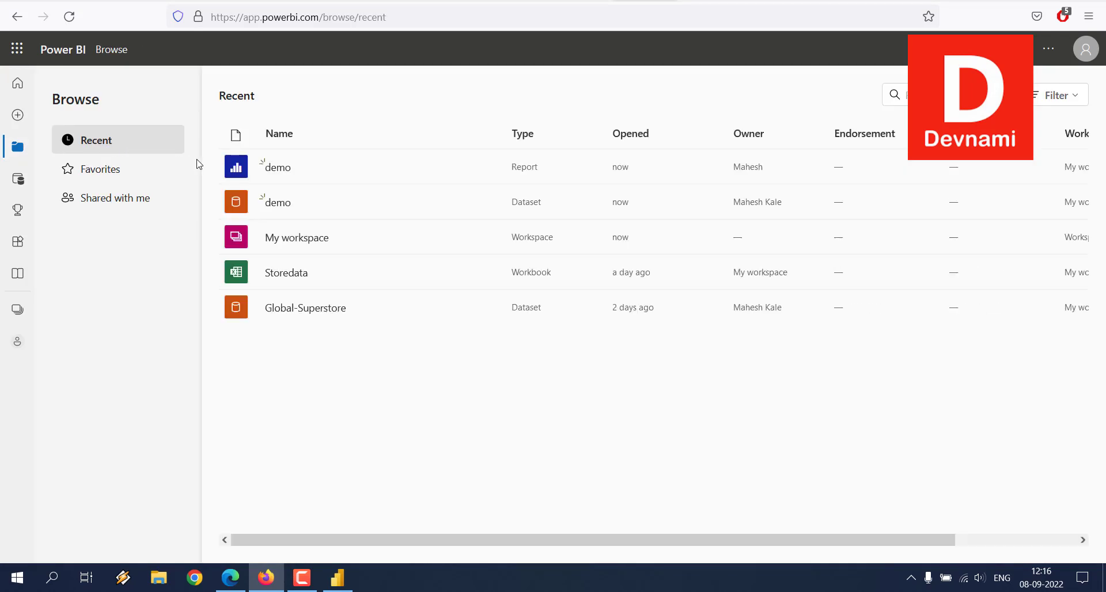
left_click(278, 168)
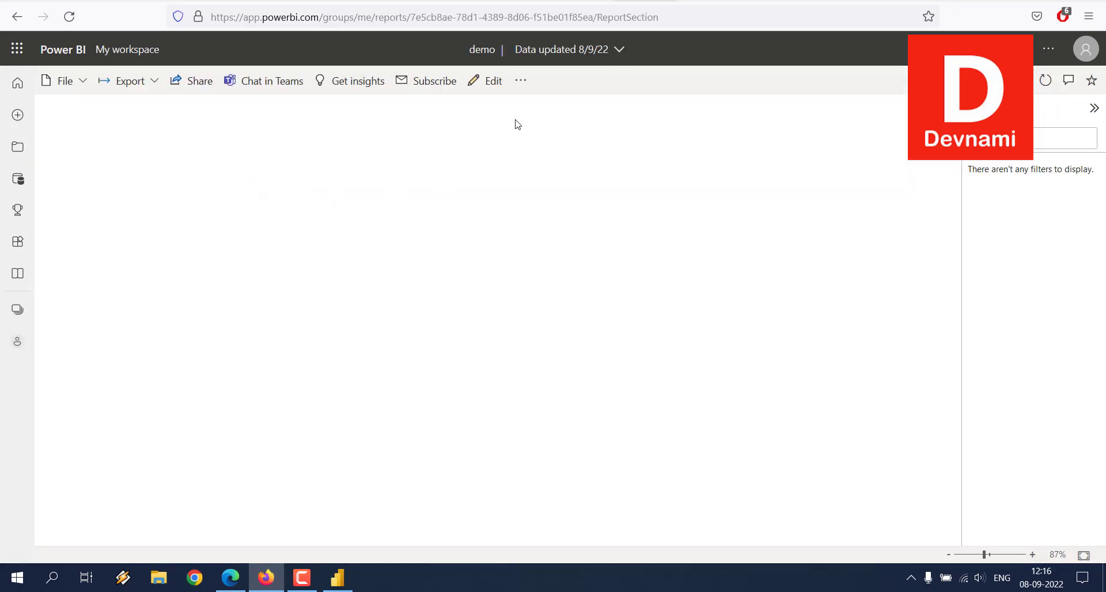
left_click(520, 91)
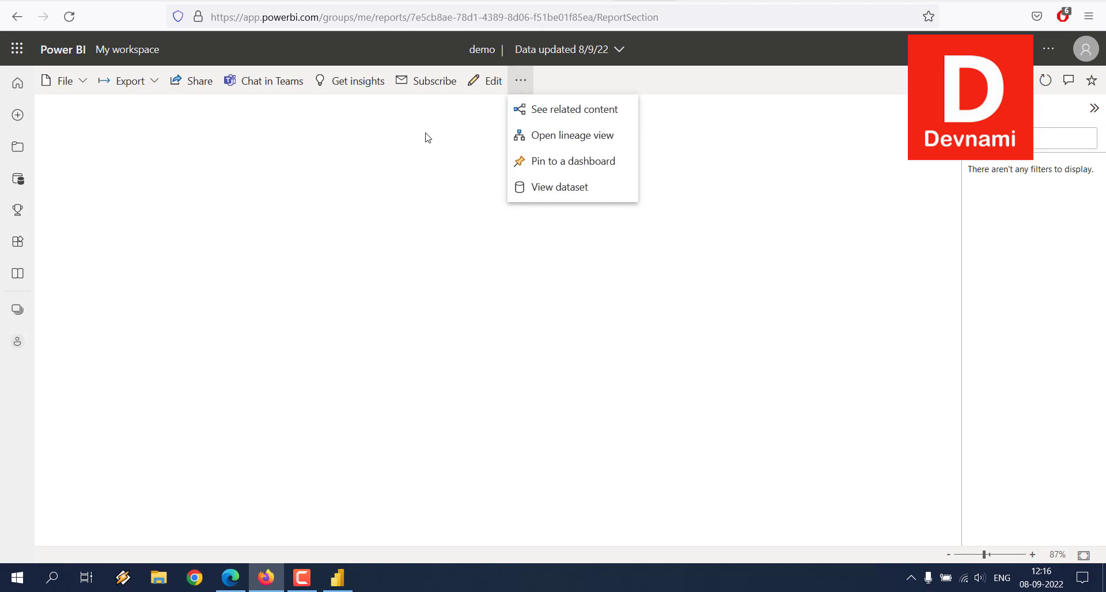
left_click(17, 146)
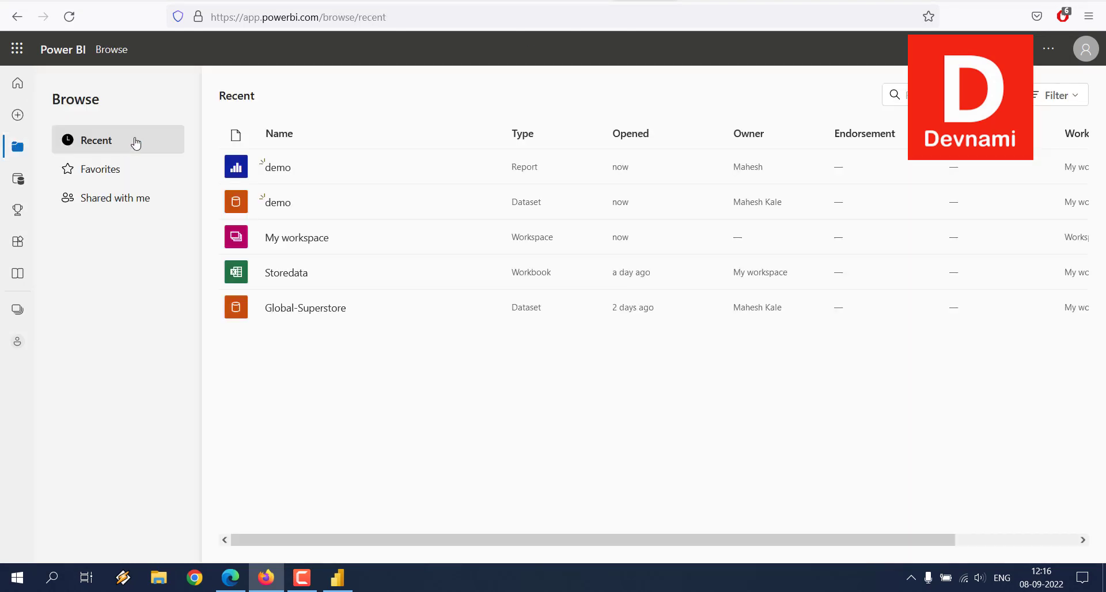
left_click(278, 202)
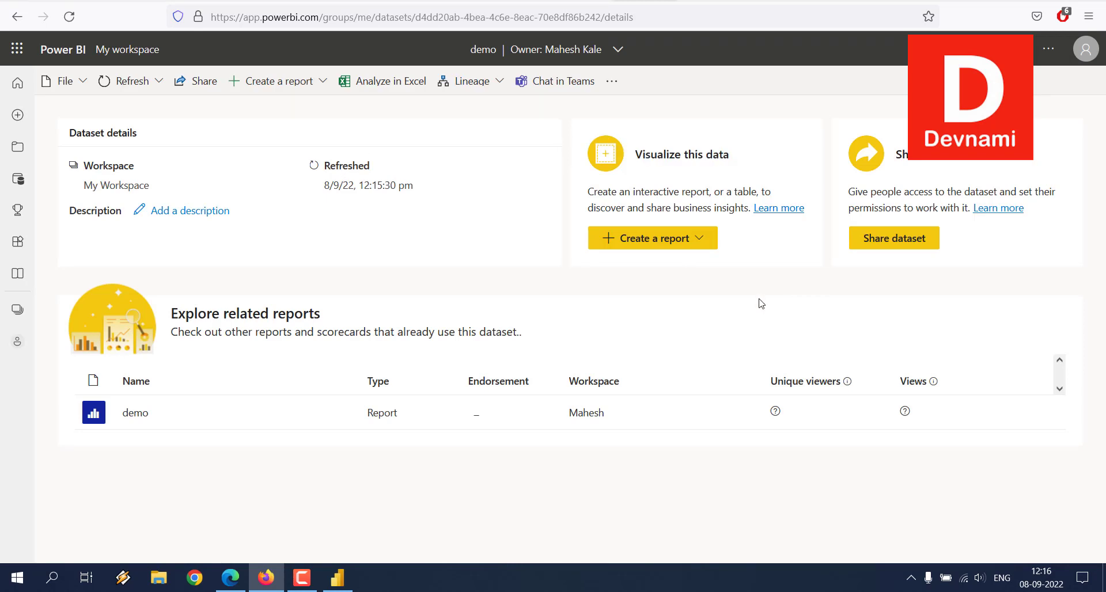
- Auto-create a report from the demo dataset and scroll through its Sum of Price by Date chart
left_click(22, 151)
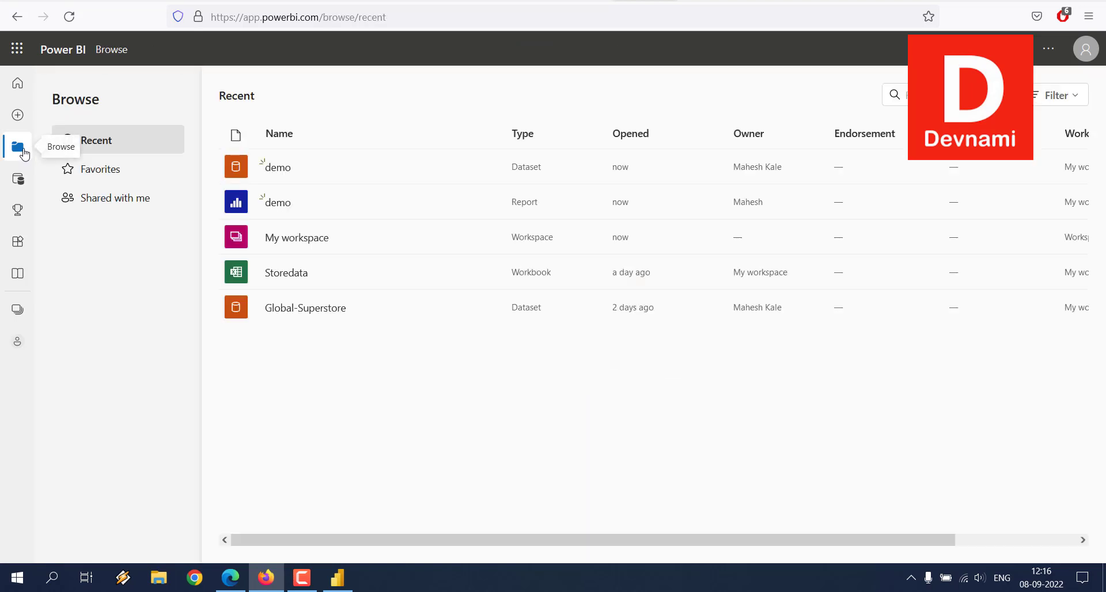
left_click(283, 170)
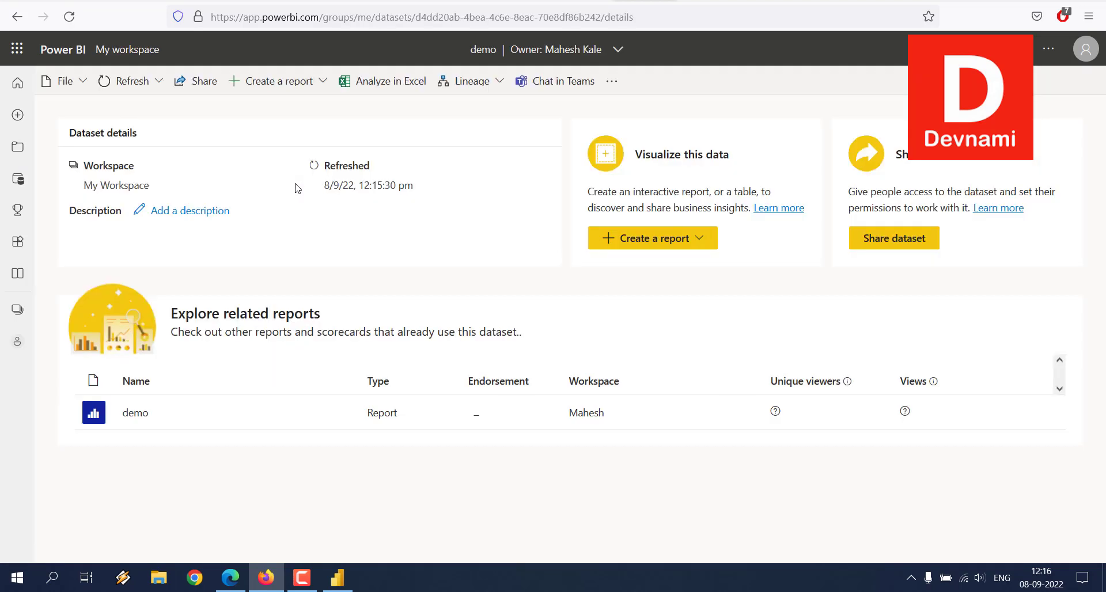
left_click(701, 238)
left_click(630, 264)
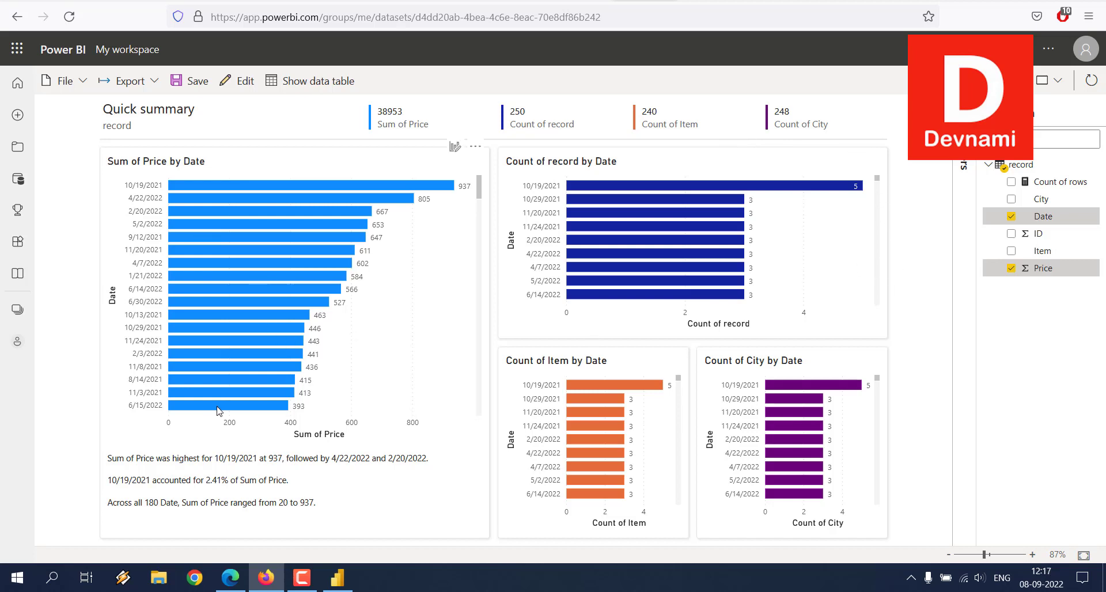
mouse_move(304, 292)
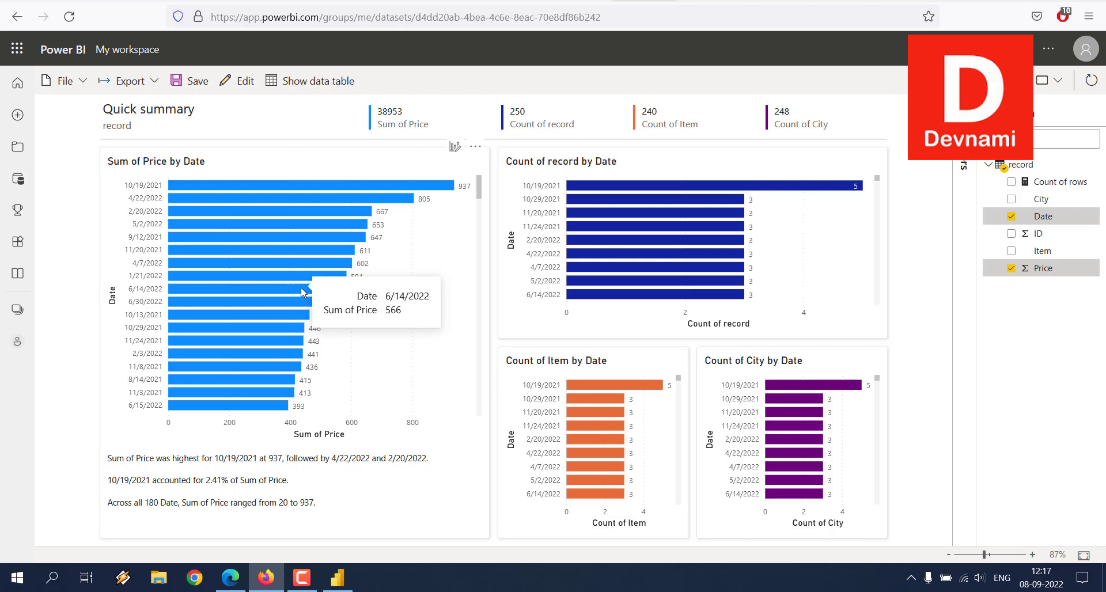
scroll(304, 292, "down", 5)
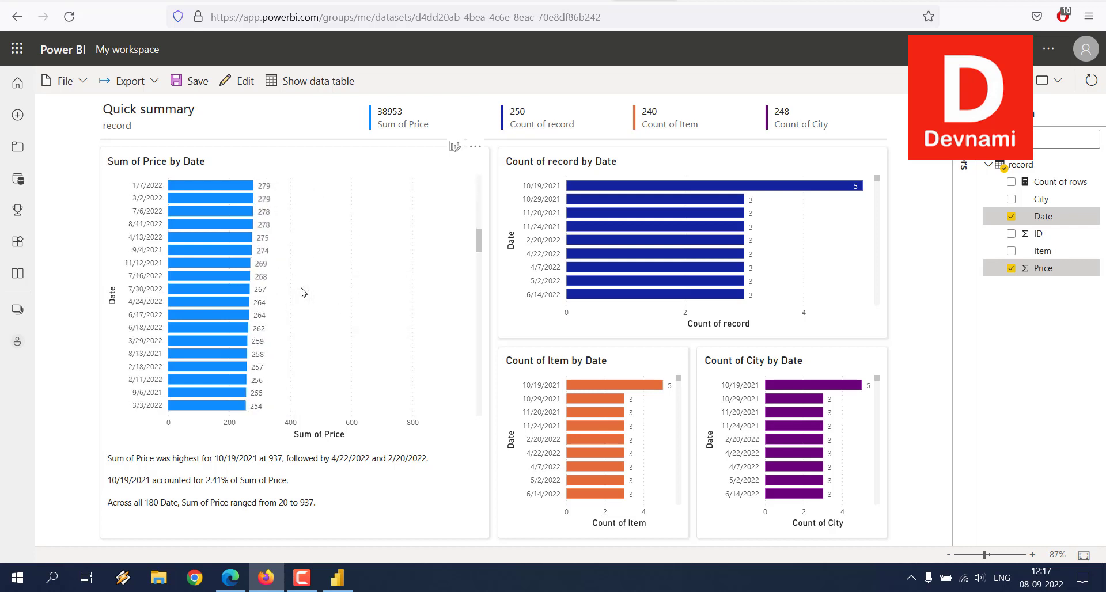
scroll(304, 292, "up", 5)
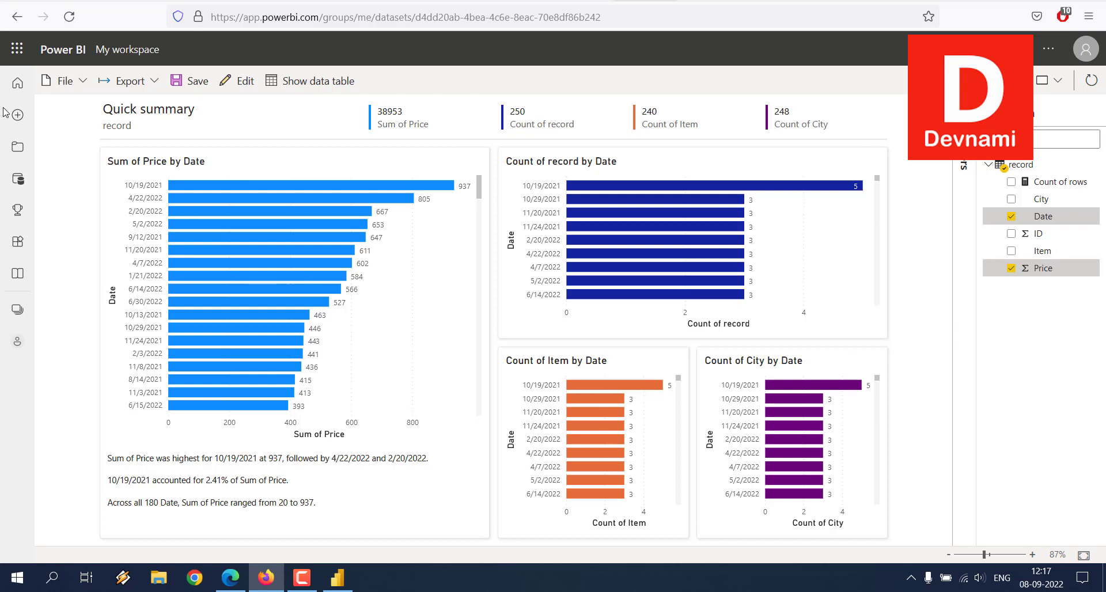
- Discard the auto-generated report with Don't save, open Recent, then switch to another browser tab
left_click(16, 94)
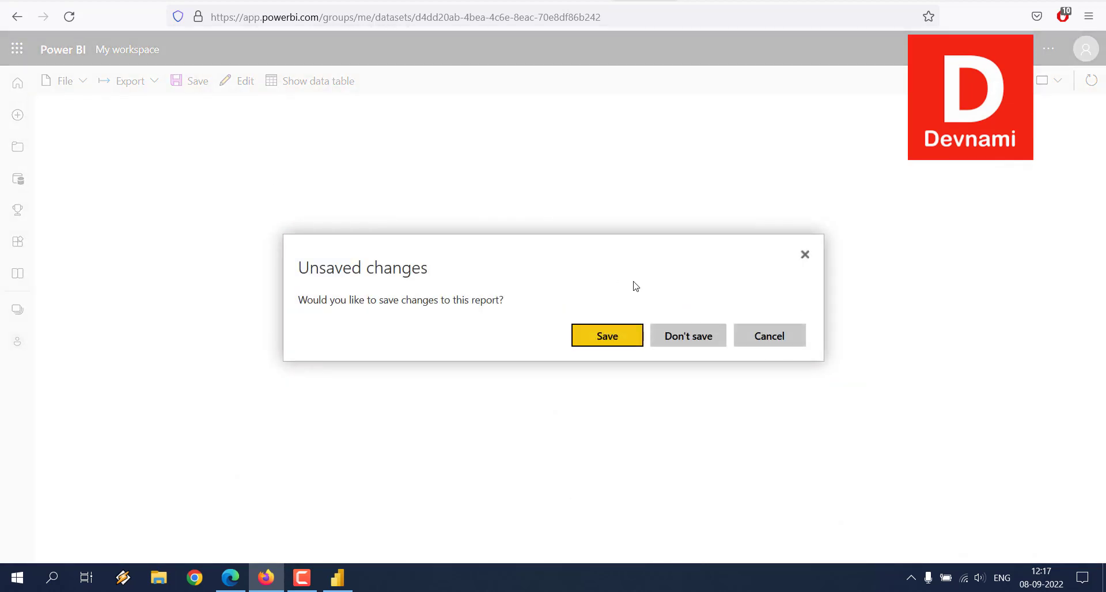
left_click(690, 338)
left_click(18, 147)
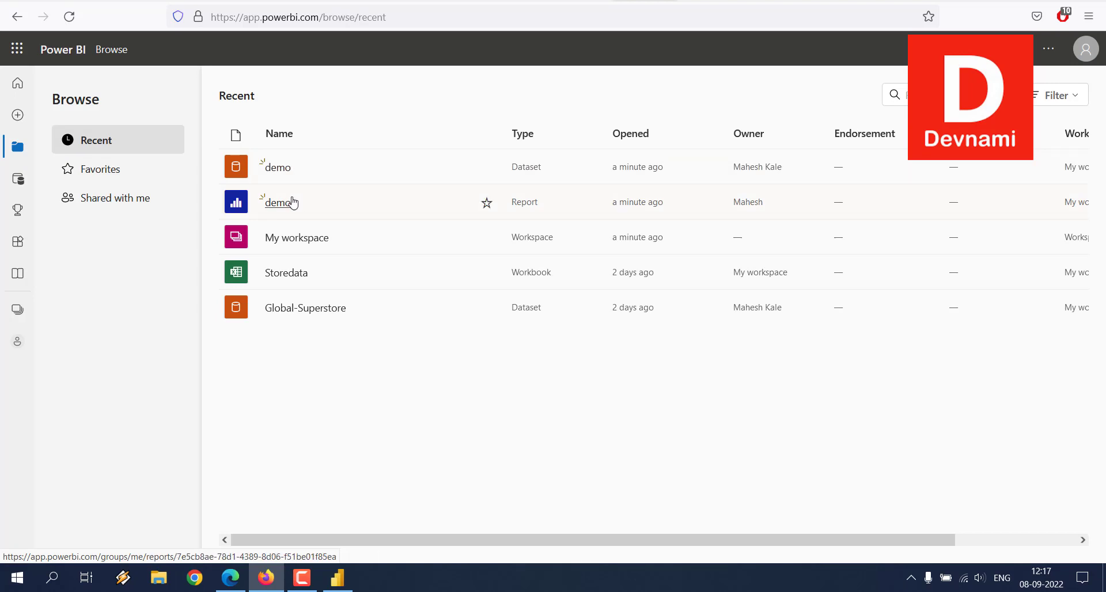
left_click(721, 1)
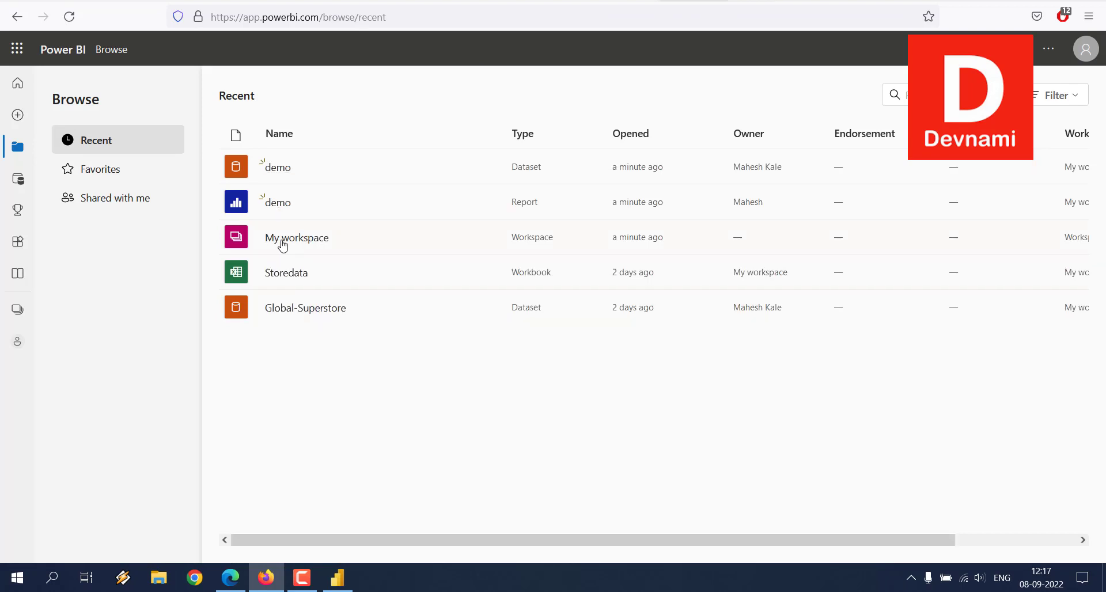
- Close the empty Create Table window, then minimise Power BI Desktop and the browser
left_click(338, 578)
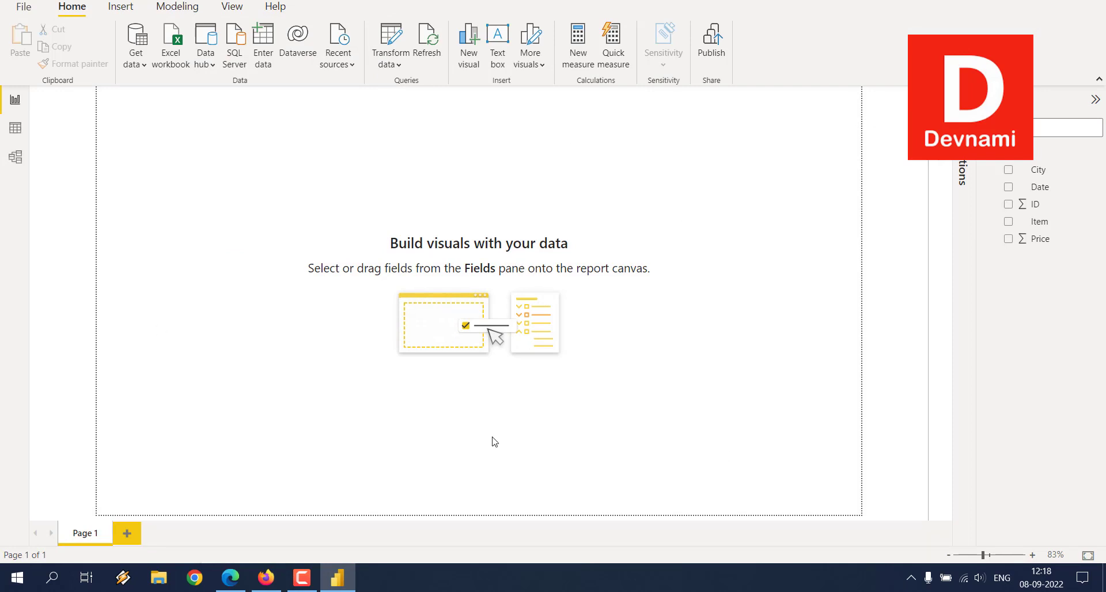
left_click(267, 578)
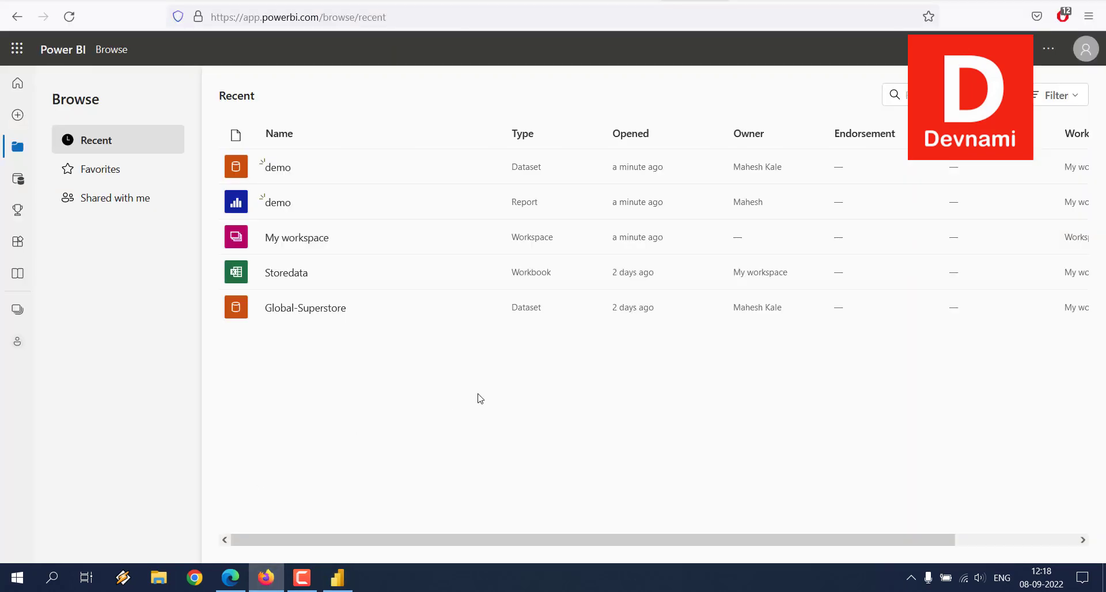
left_click(338, 578)
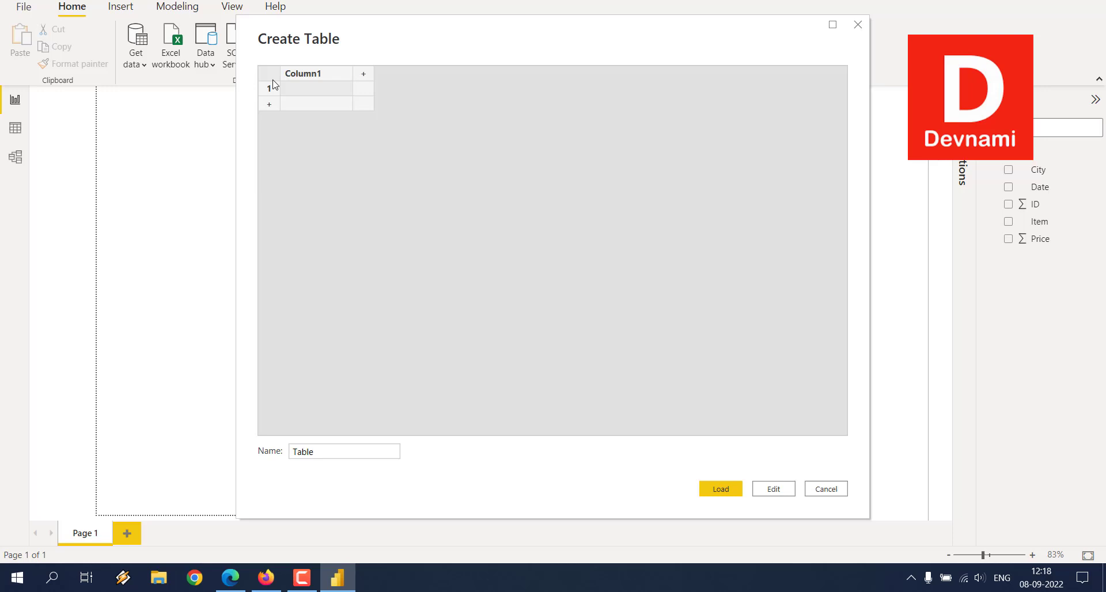
left_click(858, 25)
left_click(1020, 3)
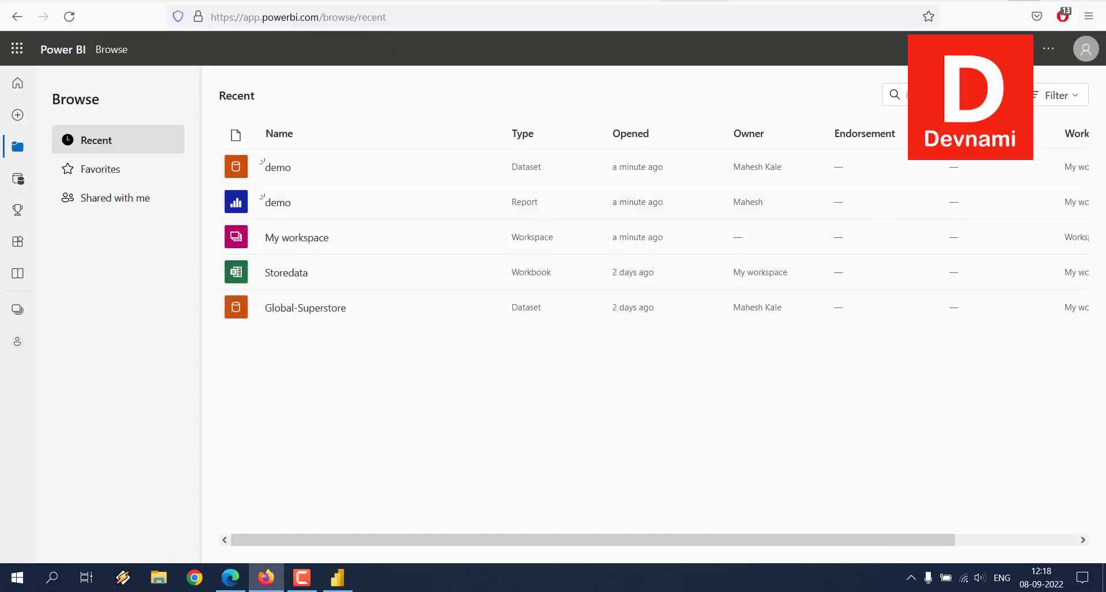
left_click(1018, 8)
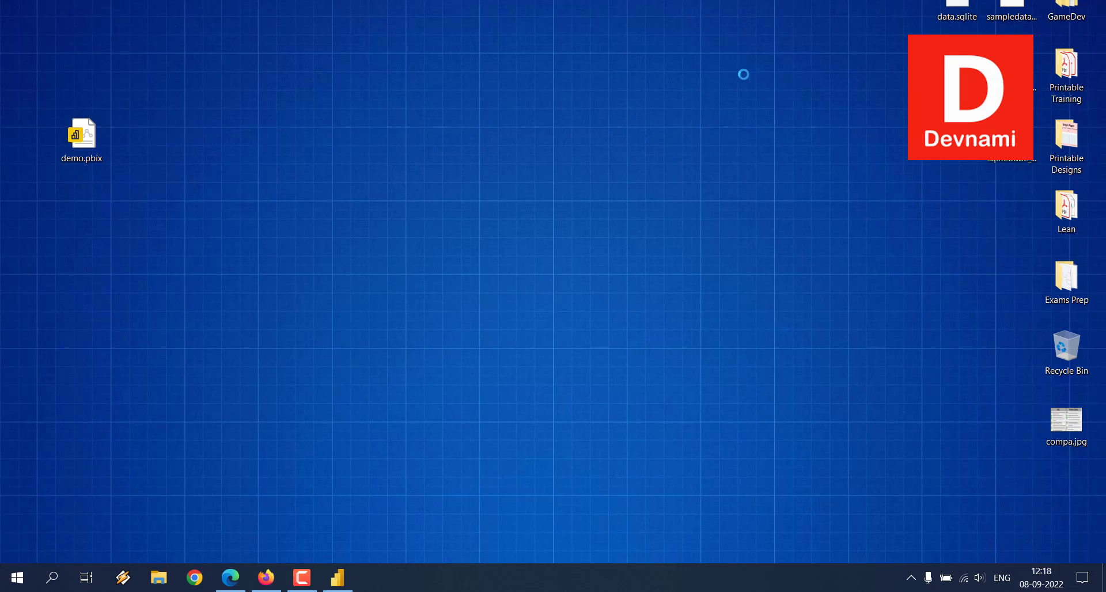
- Open Sales.xml from the desktop in the PSPad text editor
key("shift+F10")
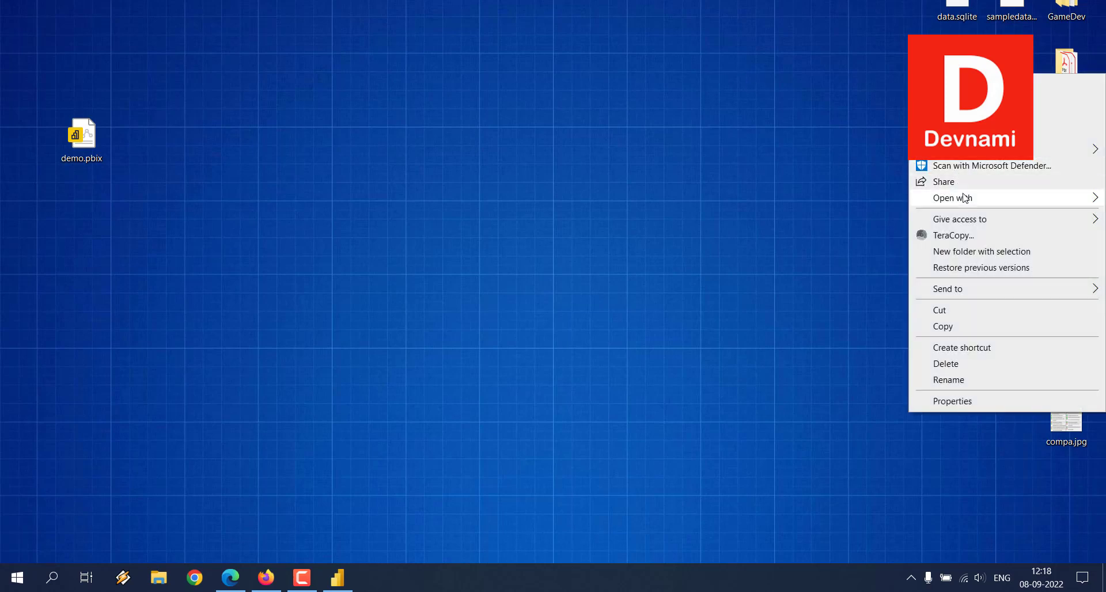
mouse_move(966, 198)
left_click(822, 200)
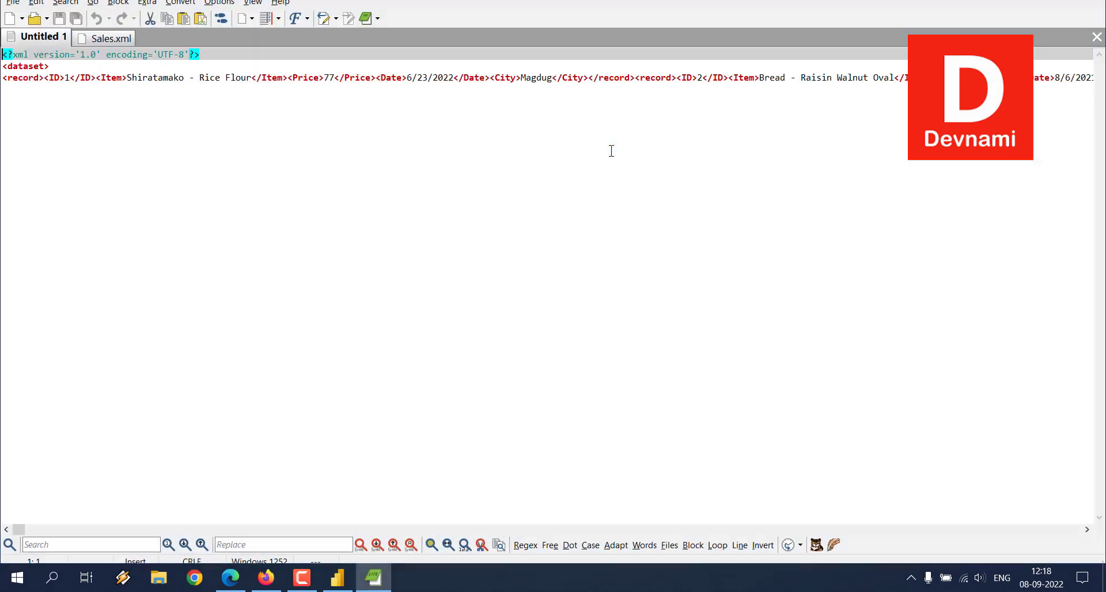
- Select all of Sales.xml's XML text, then minimise PSPad and bring back Power BI Desktop
left_click(68, 93)
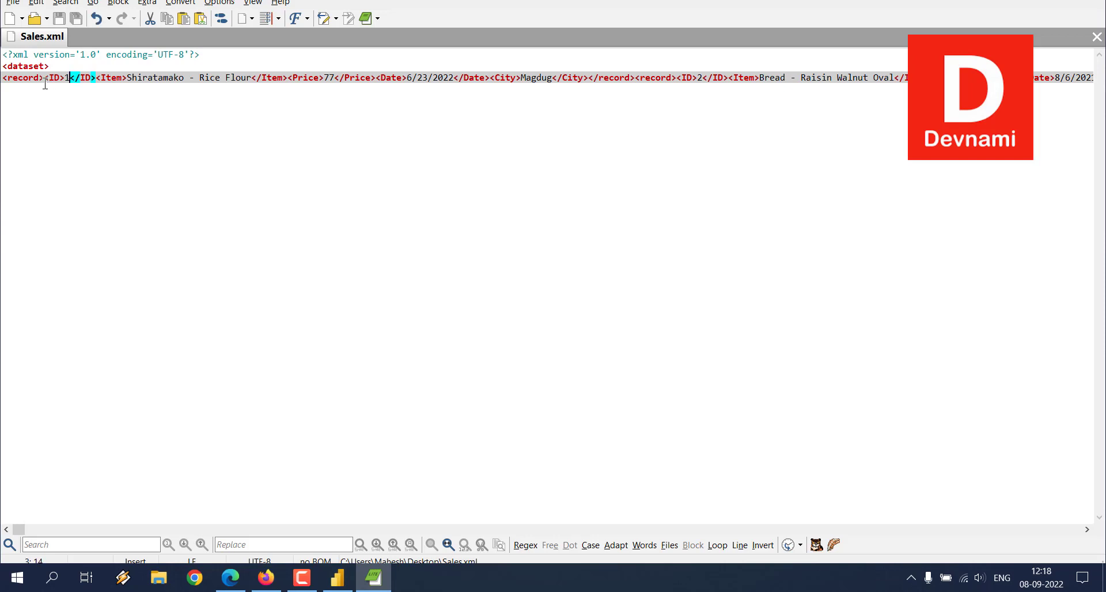
left_click(17, 79)
key("ctrl+a")
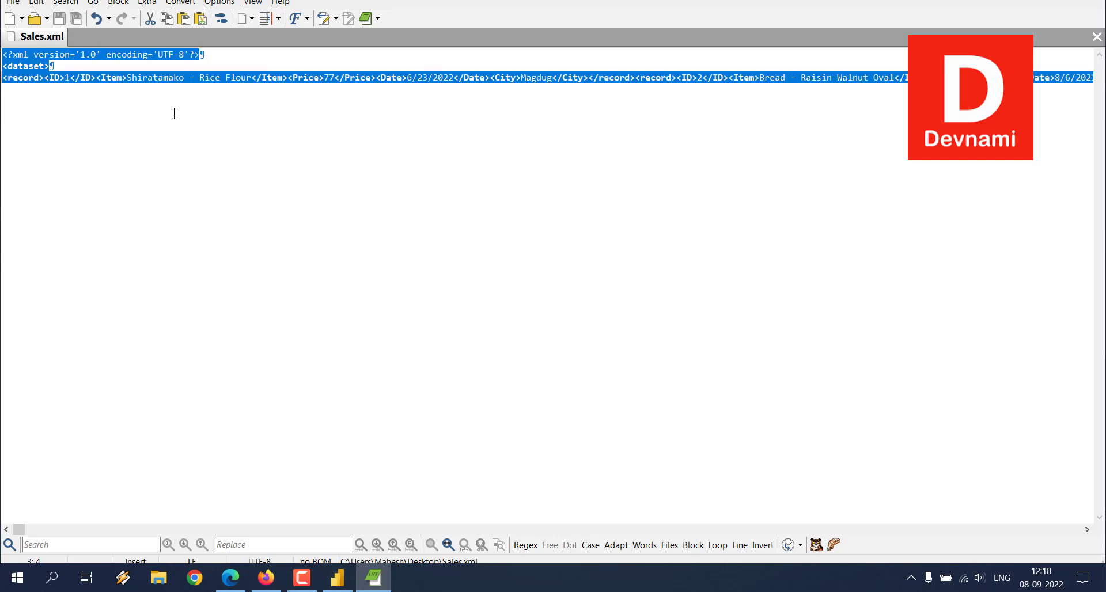
left_click(374, 578)
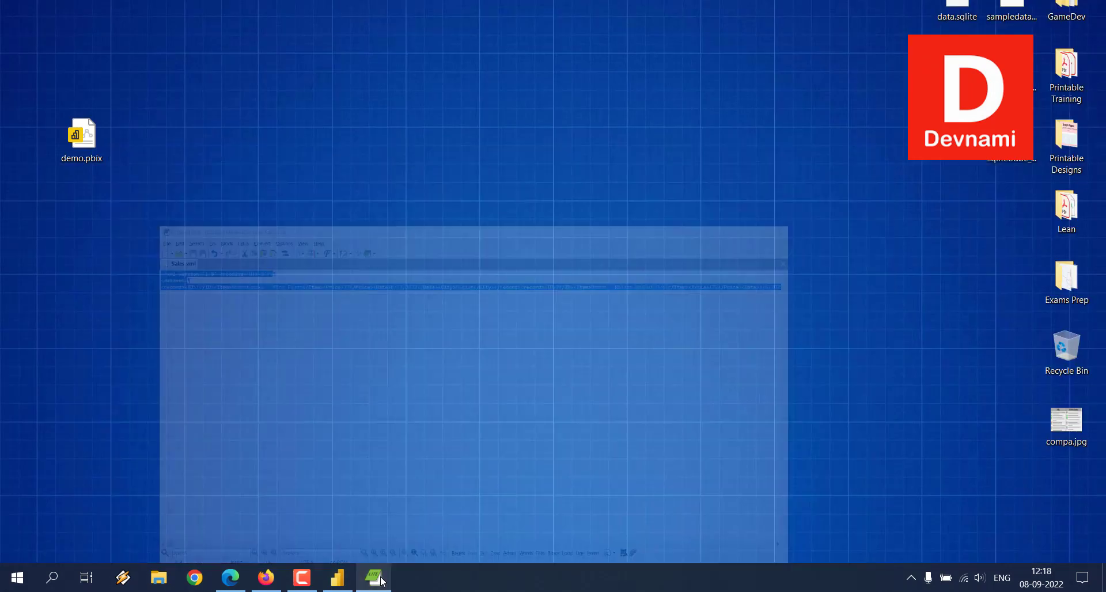
left_click(337, 577)
left_click(263, 44)
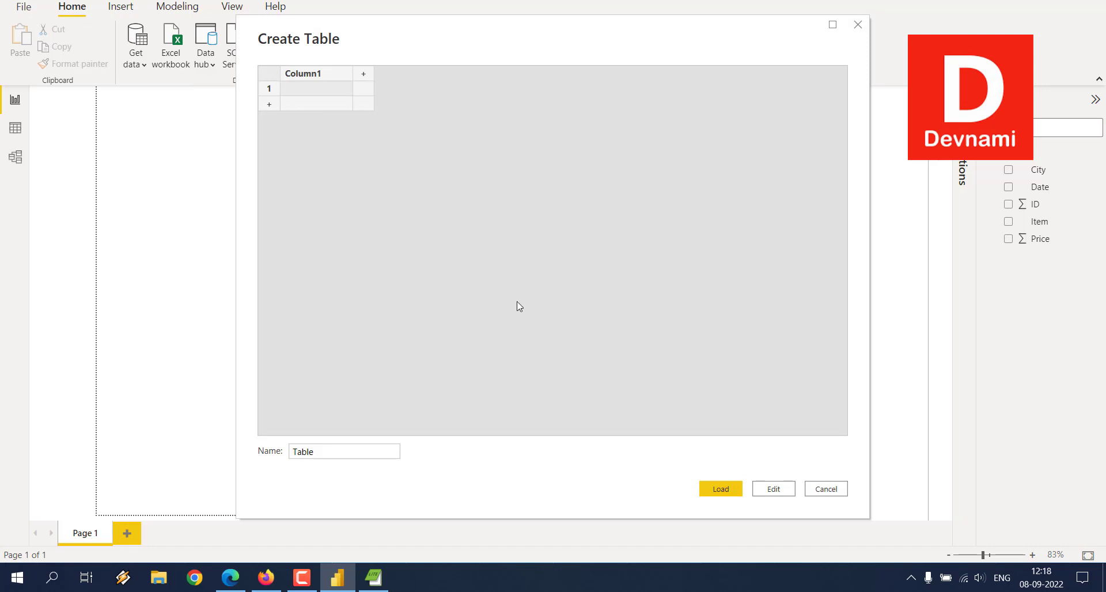
key("ctrl+v")
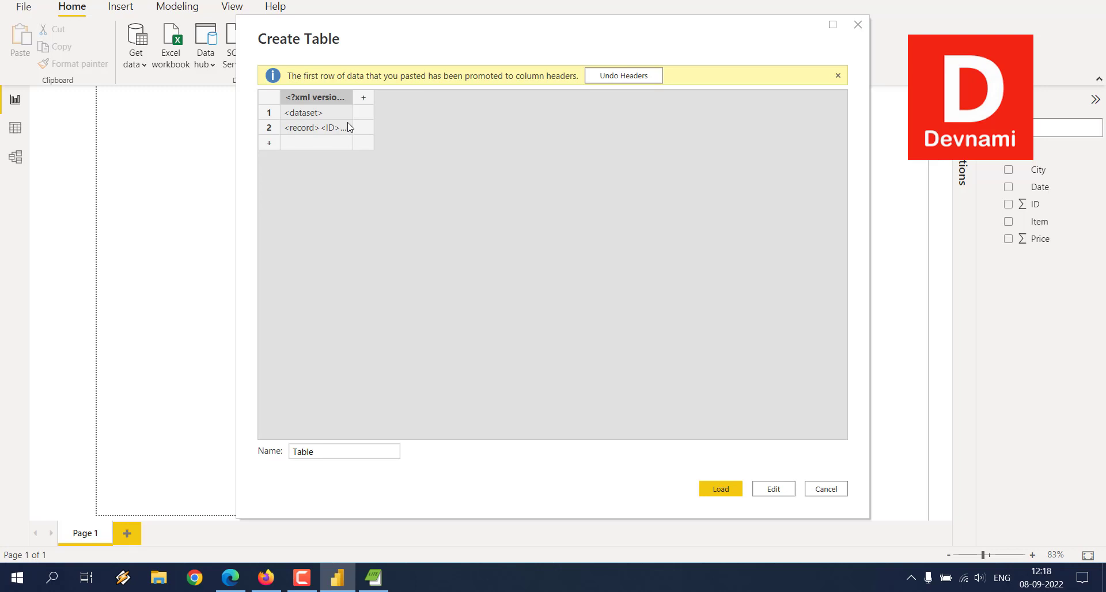
left_click(858, 25)
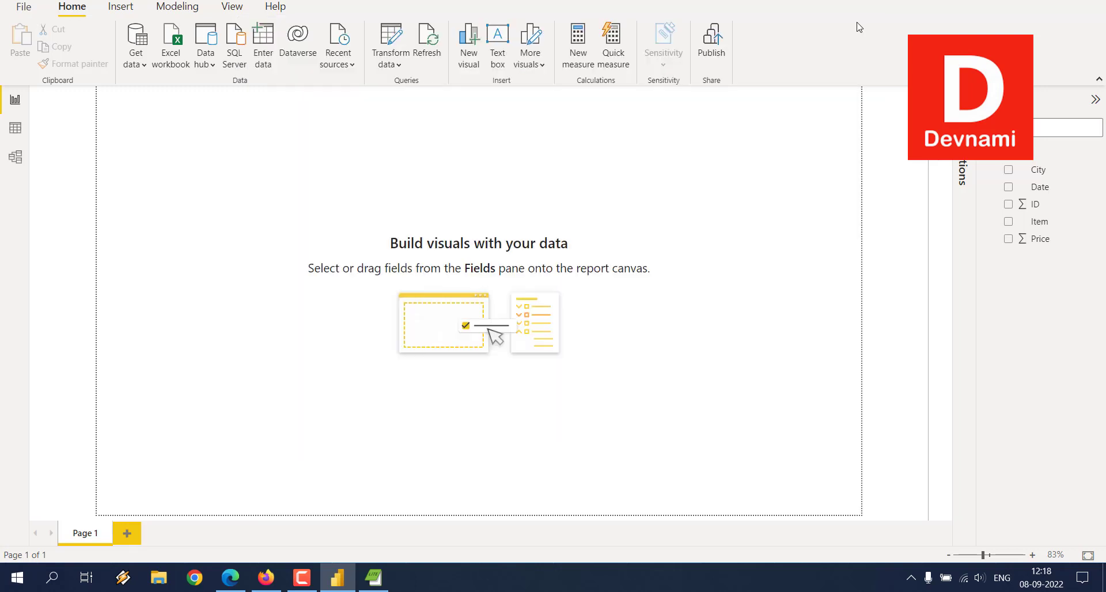
- Look at the XML connector in Get data > More… without connecting, then return to the browser's Recent list
left_click(144, 74)
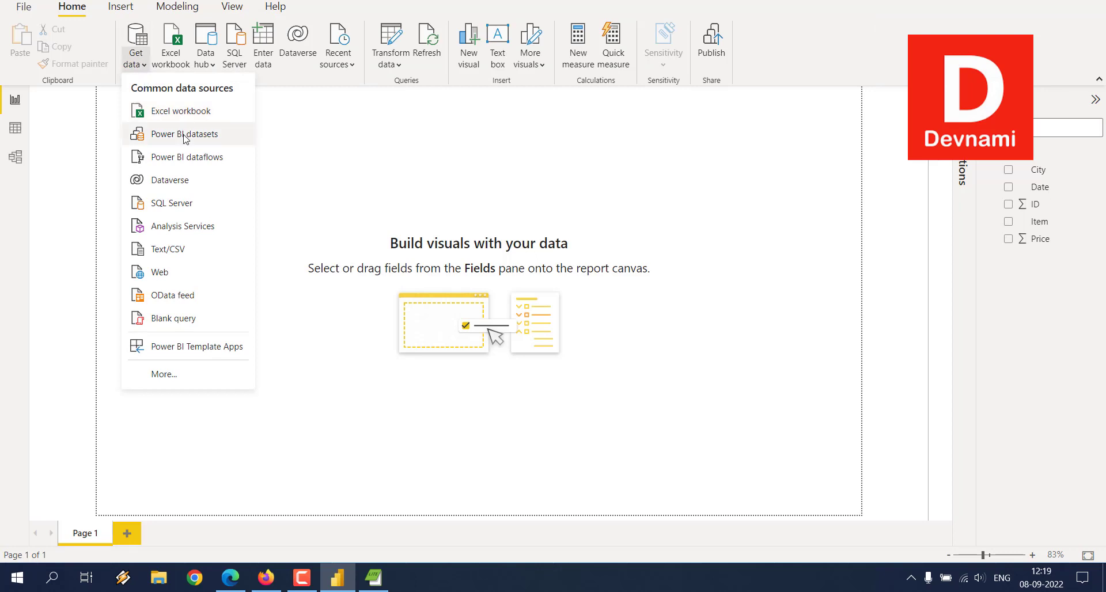
left_click(177, 378)
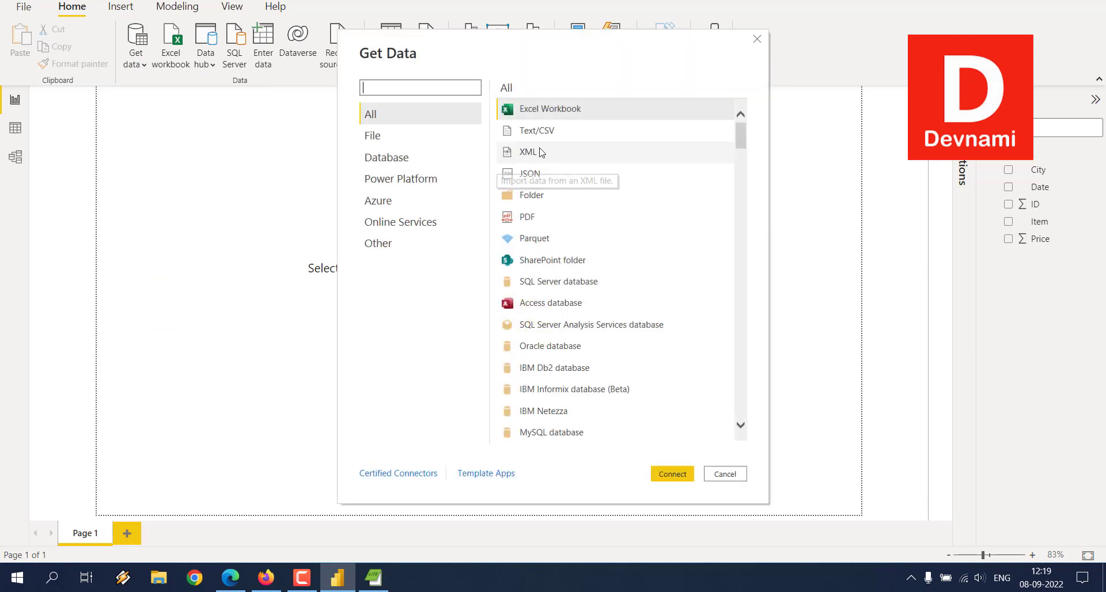
left_click(501, 157)
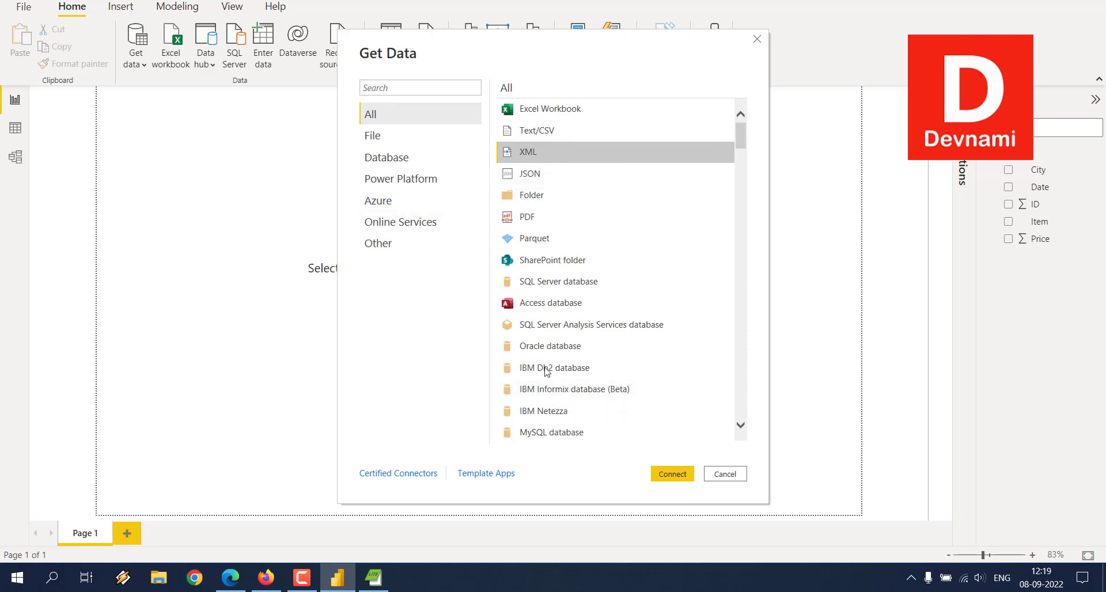
left_click(725, 474)
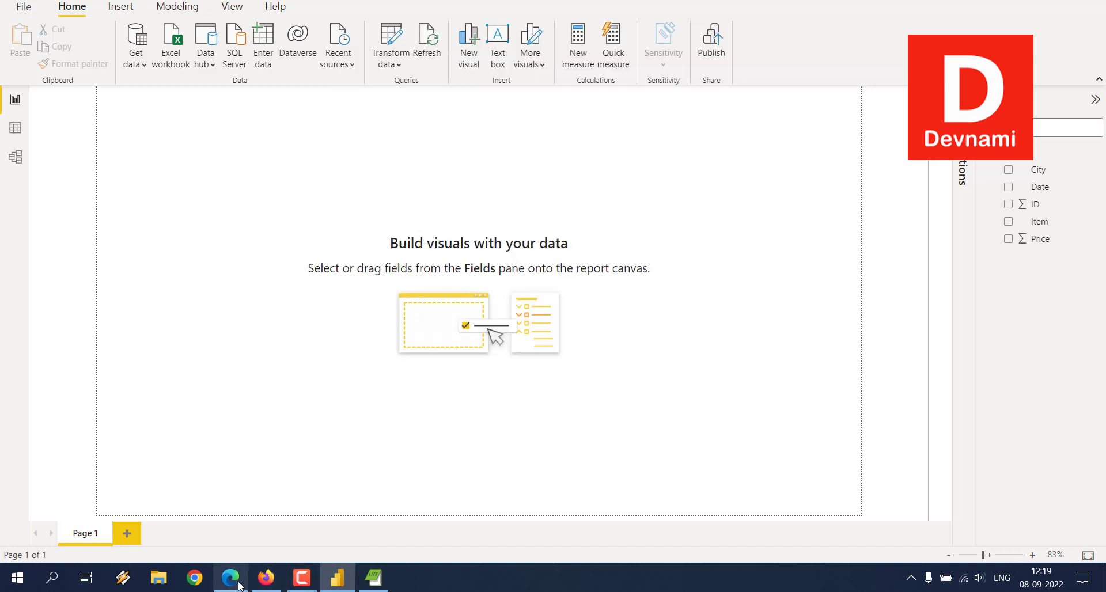
left_click(266, 577)
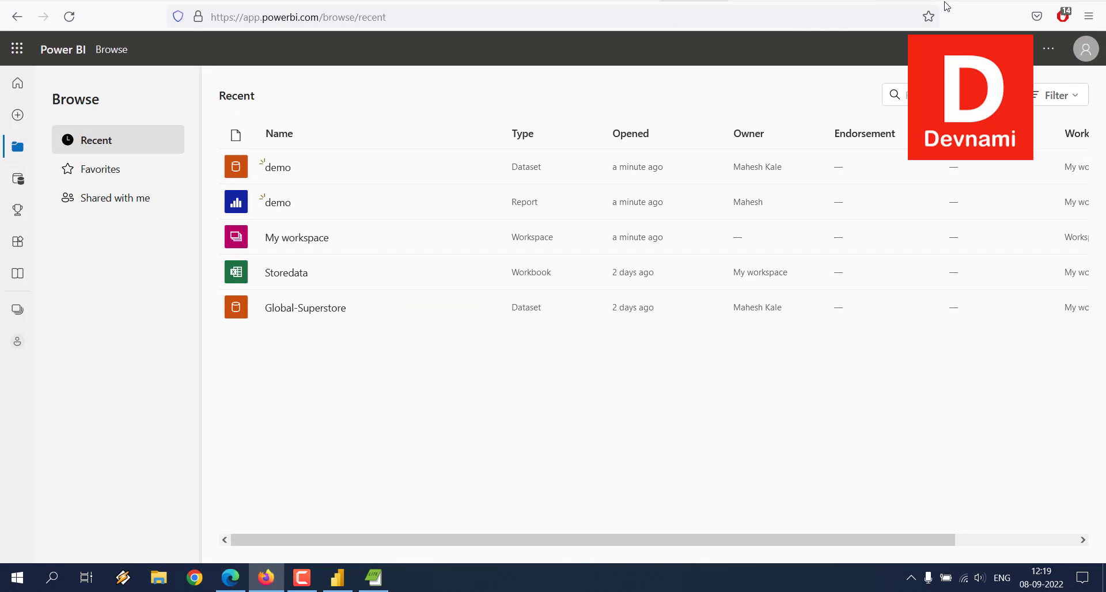
- Search Google in a new tab for 'xml to csv data converter'
key("ctrl+t")
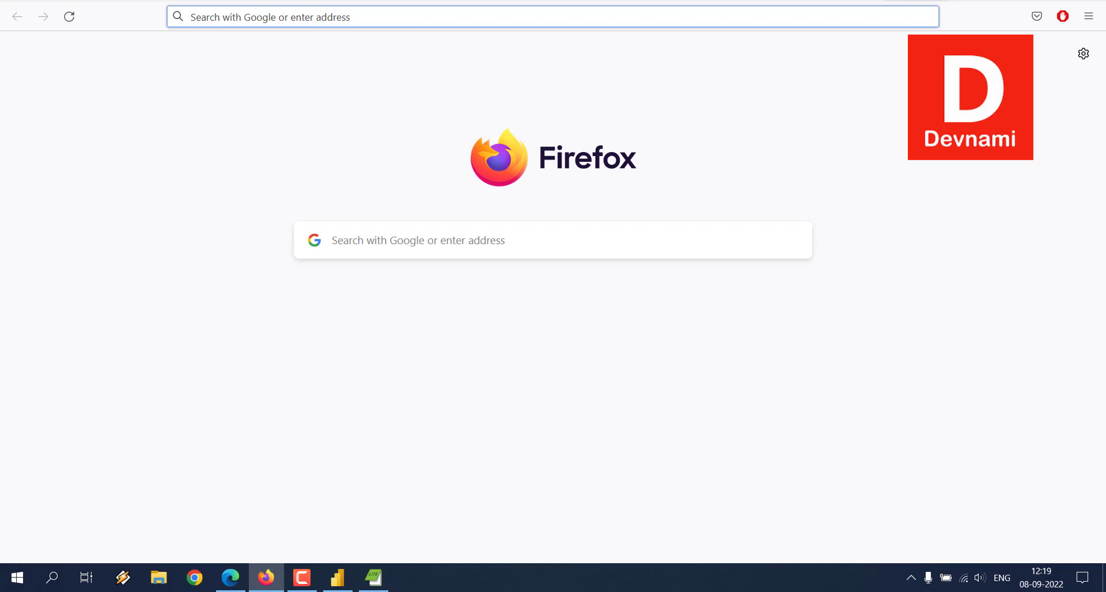
type("xml to csv")
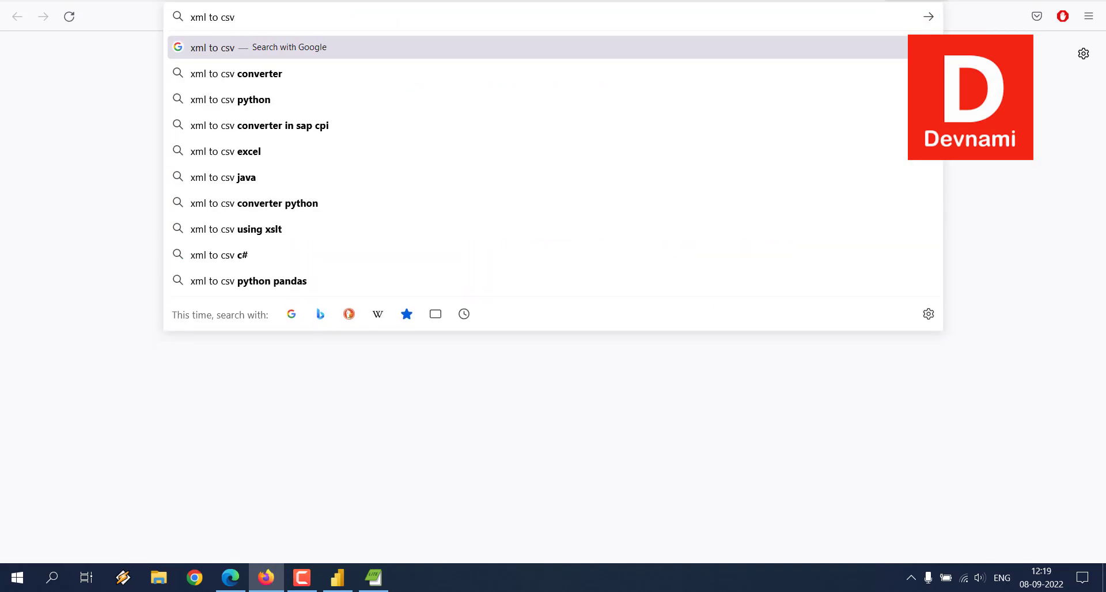
type(" data conv")
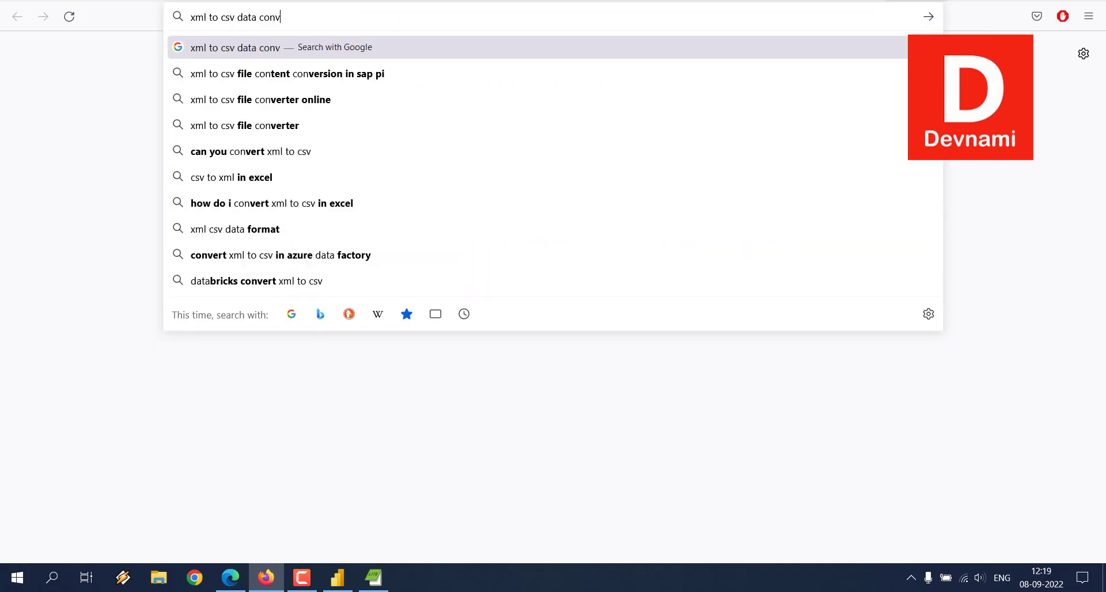
type("erter")
key("Return")
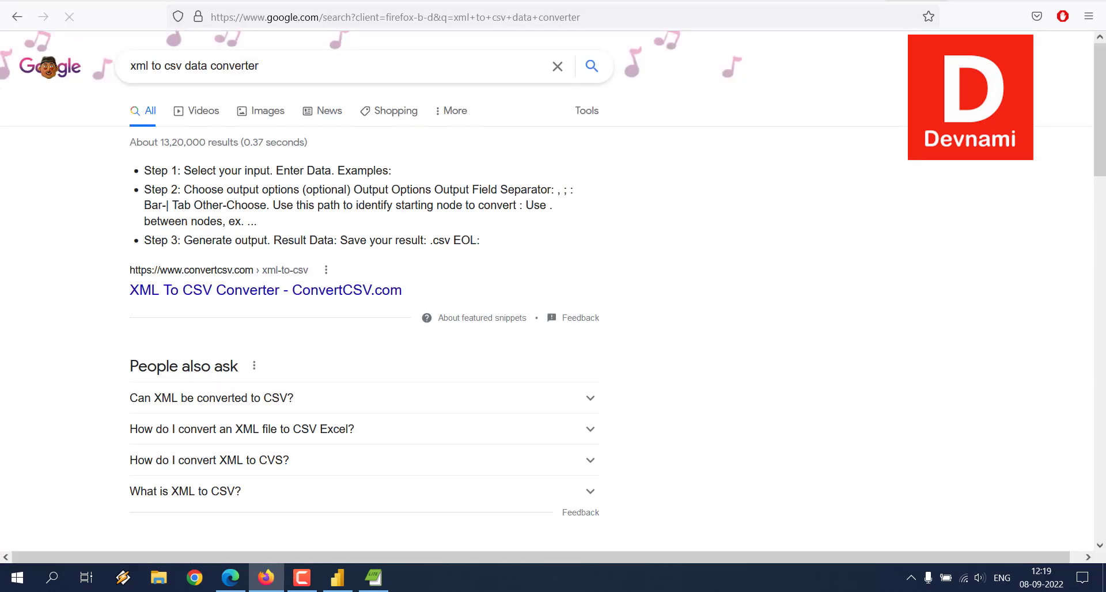
scroll(58, 272, "down", 5)
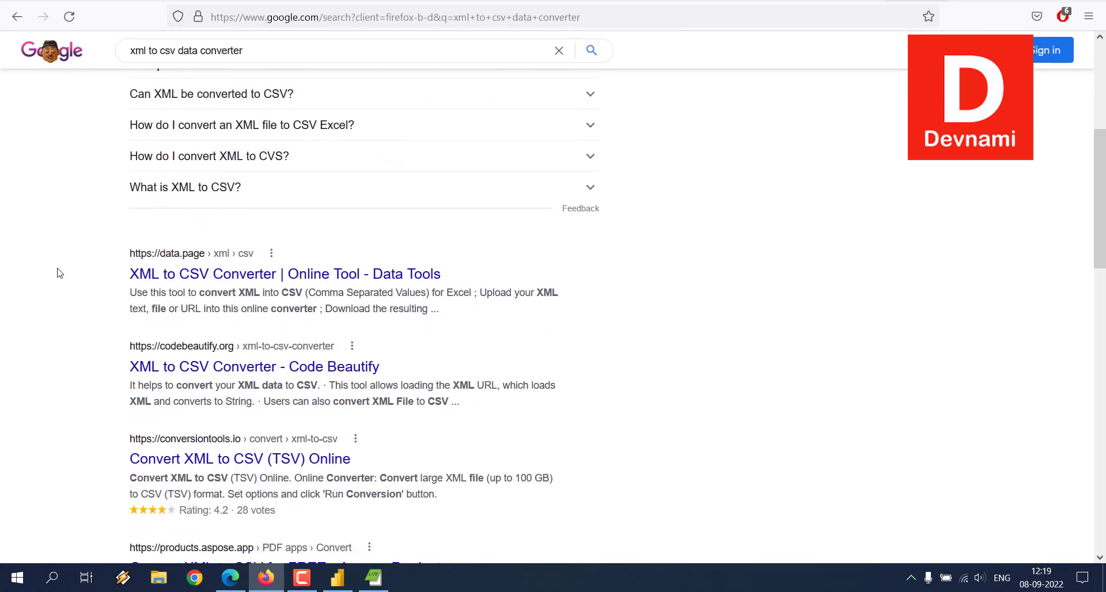
scroll(67, 254, "up", 5)
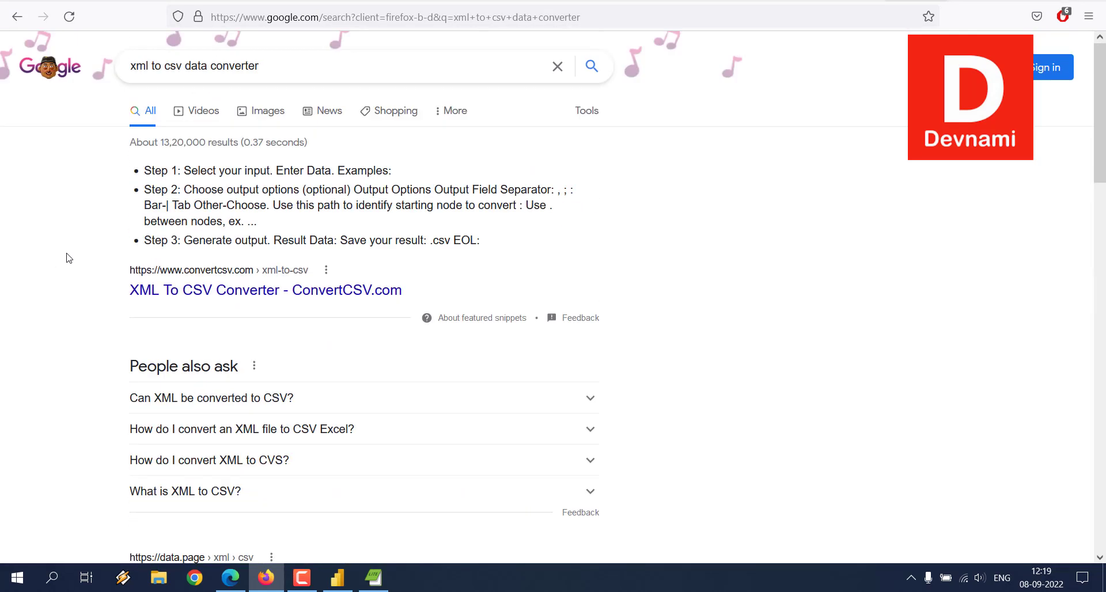
- Open ConvertCSV's XML To CSV Converter and load Sales.xml through its Choose File option
left_click(167, 290)
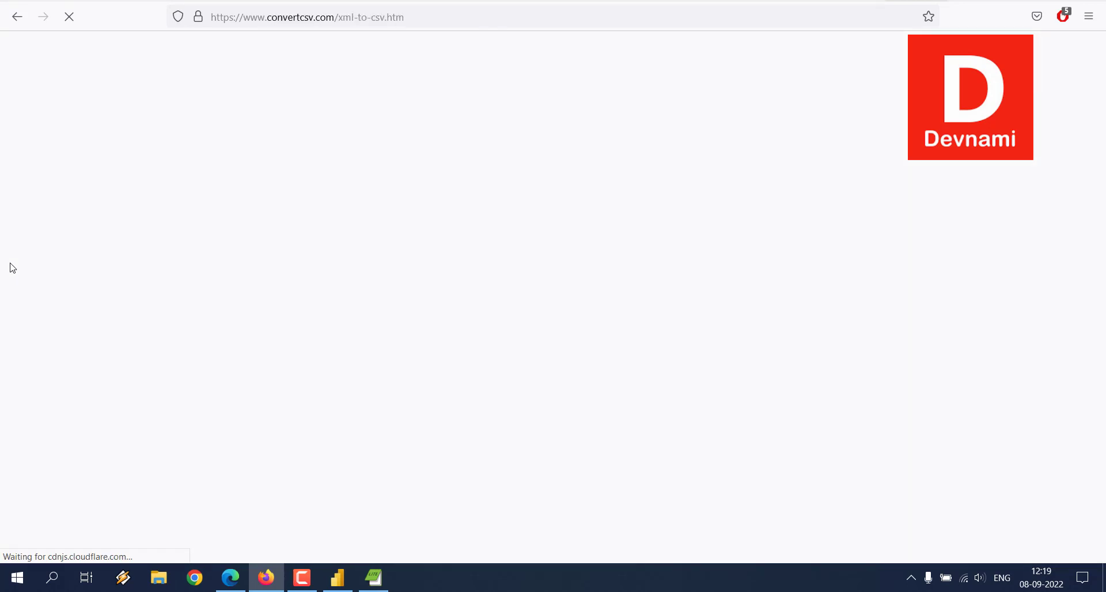
scroll(12, 267, "down", 3)
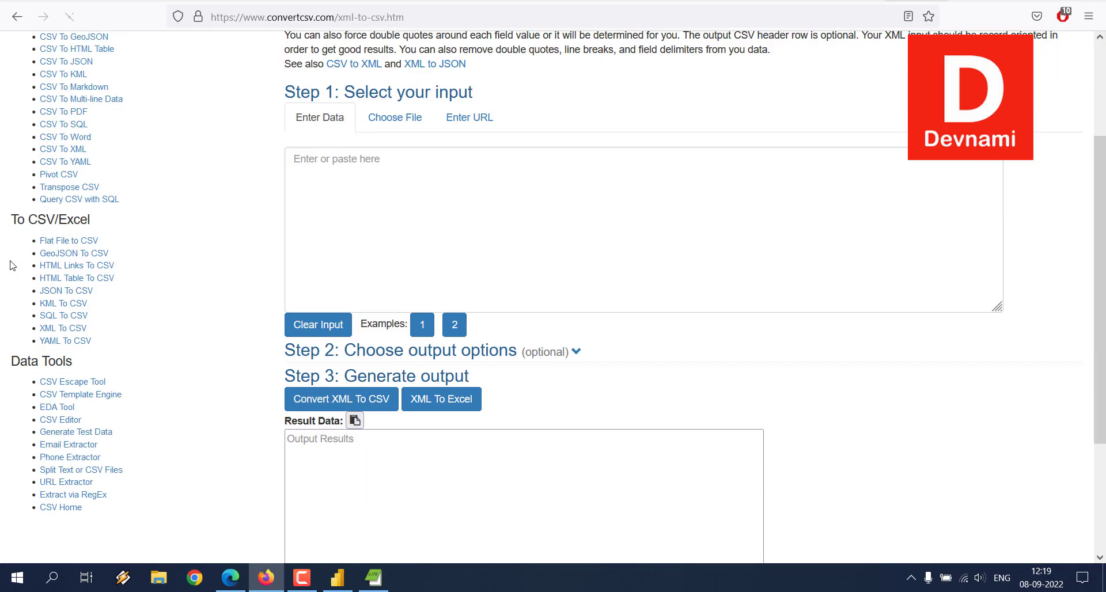
left_click(385, 166)
left_click(398, 115)
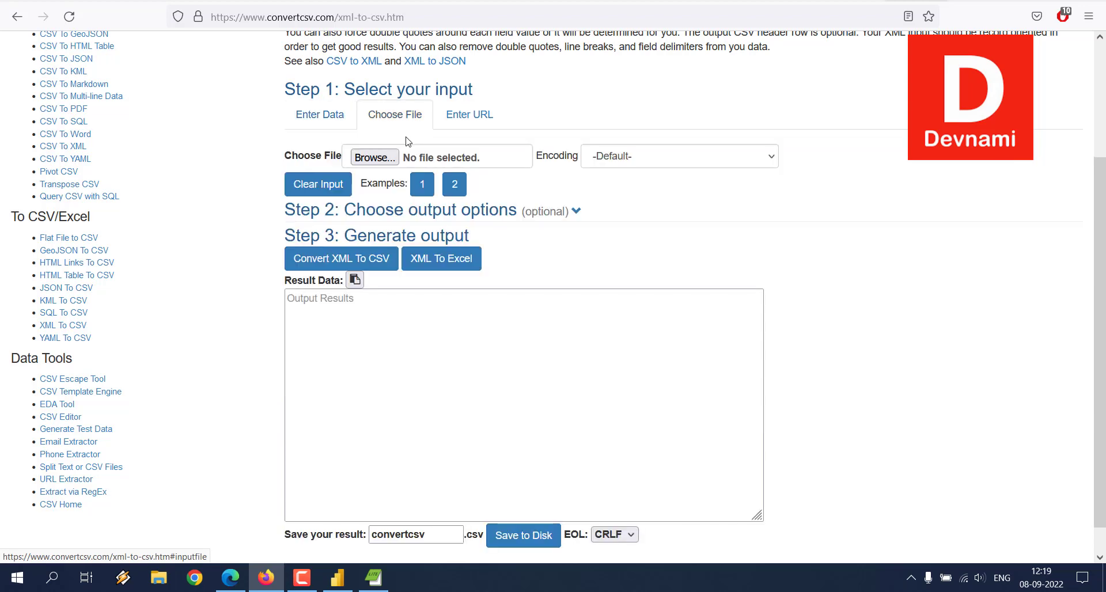
left_click(384, 157)
scroll(368, 201, "down", 2)
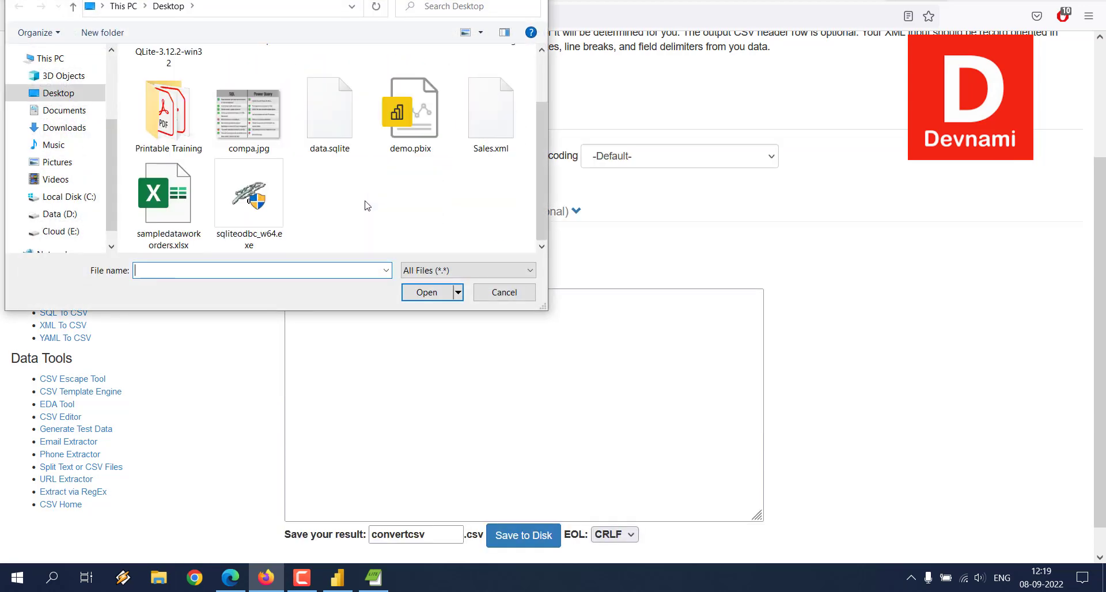
left_click(493, 136)
left_click(448, 291)
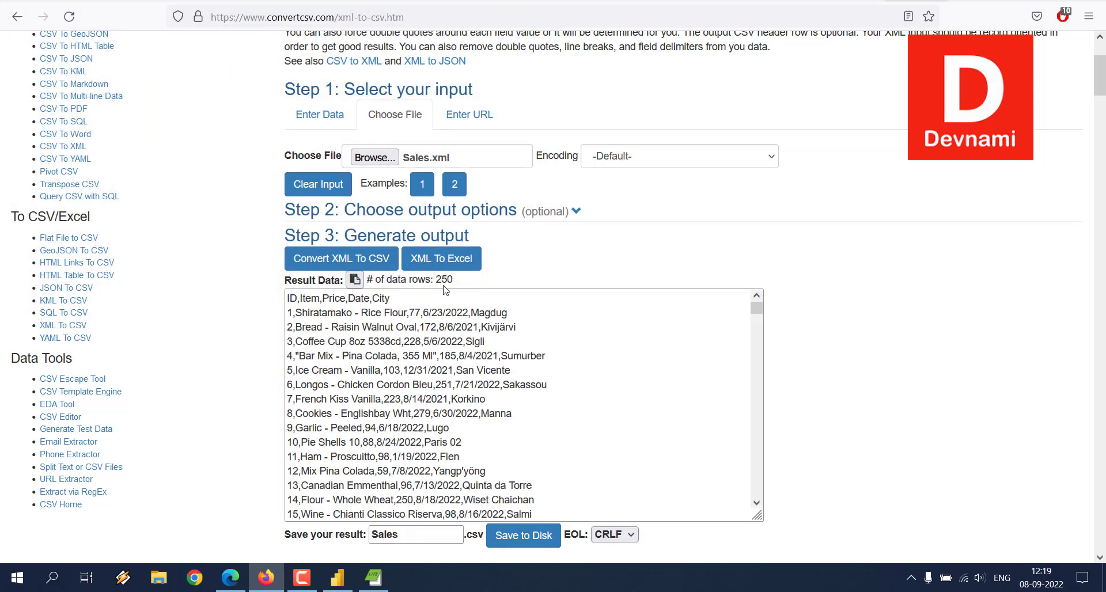
- Convert Sales.xml into 250 CSV data rows and download the result as Sales.csv
scroll(910, 264, "down", 1)
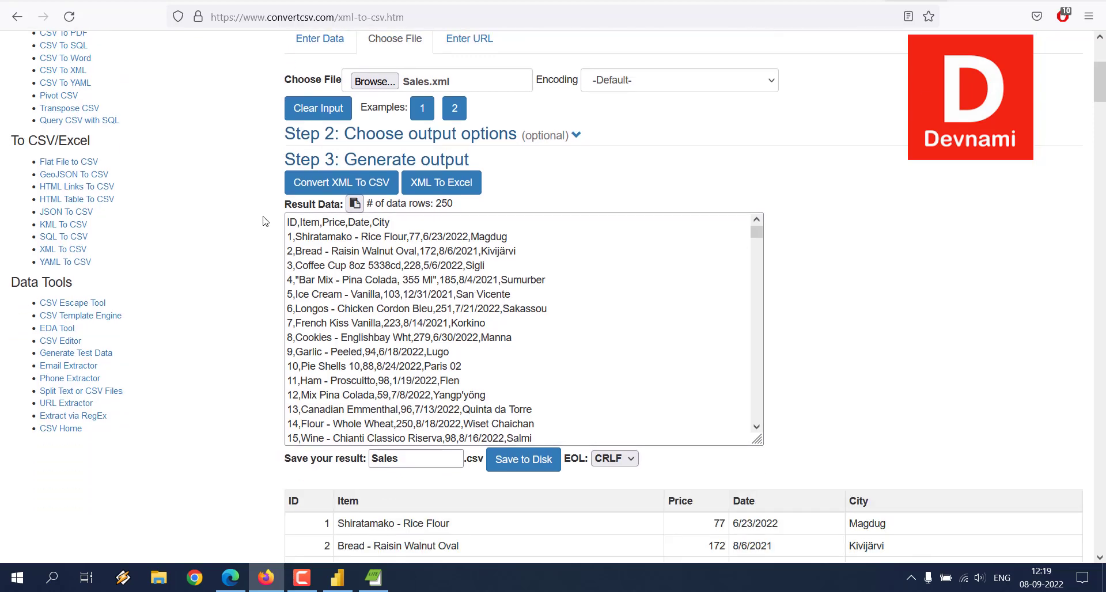
scroll(264, 221, "down", 4)
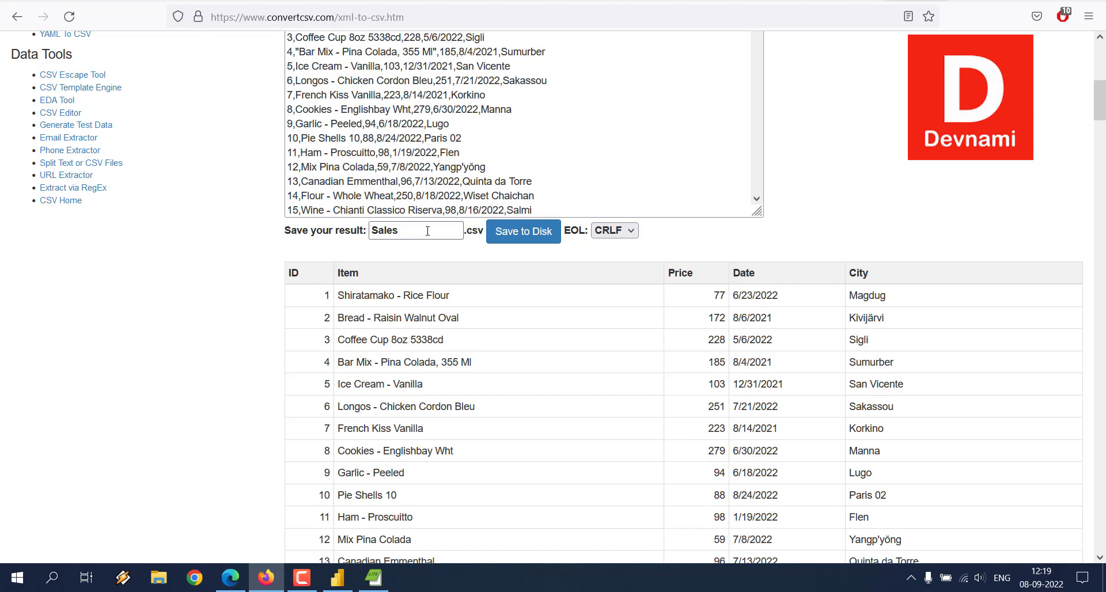
left_click(509, 236)
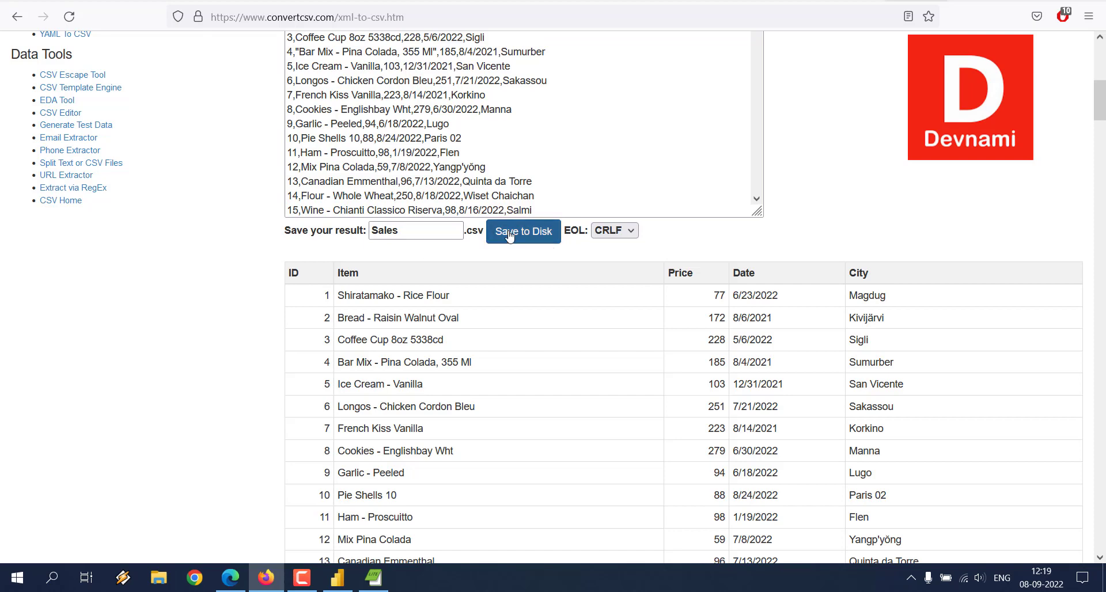
scroll(237, 237, "down", 10)
scroll(271, 227, "up", 8)
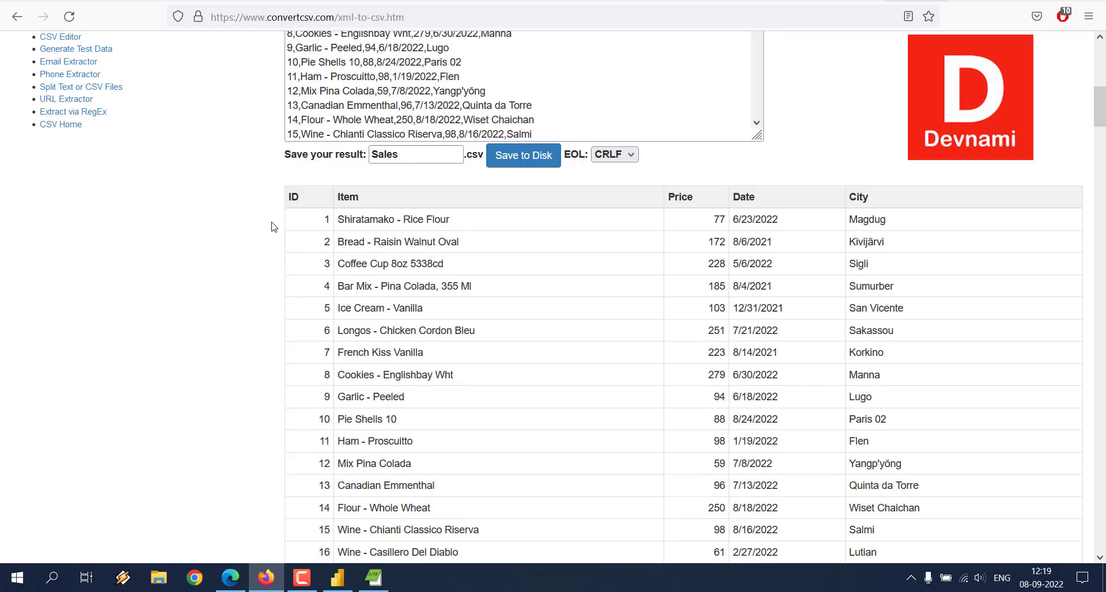
left_click_drag(290, 194, 933, 402)
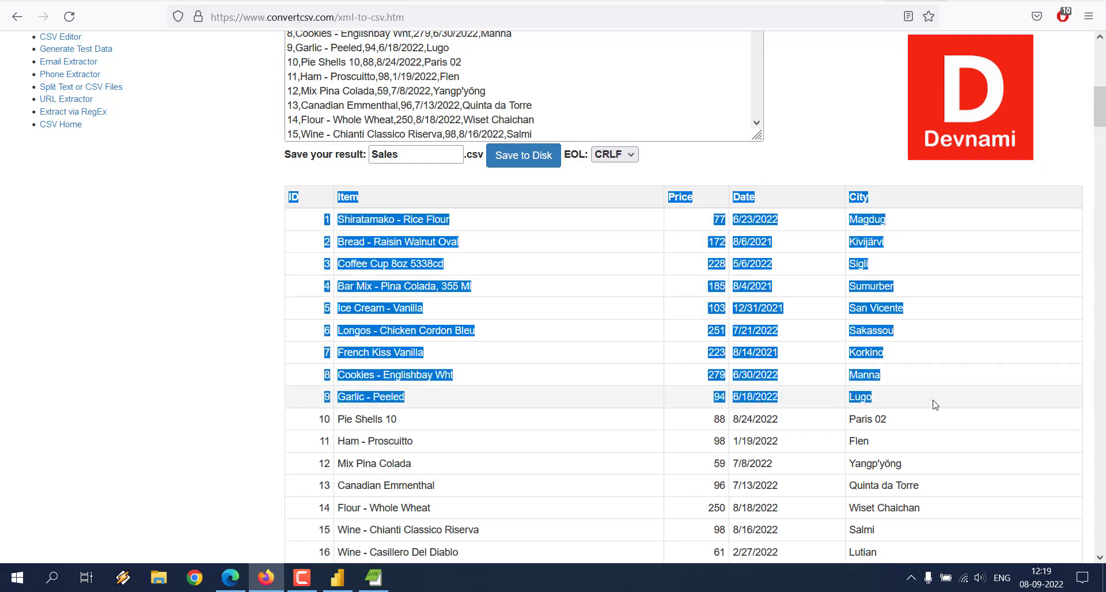
left_click(733, 303)
scroll(733, 304, "down", 20)
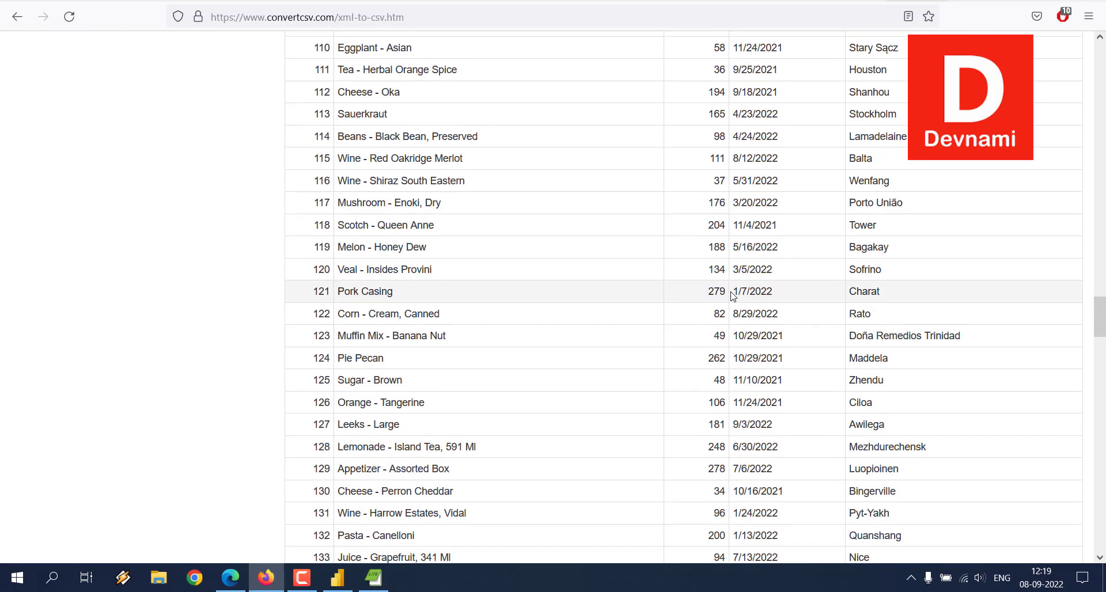
scroll(732, 296, "down", 20)
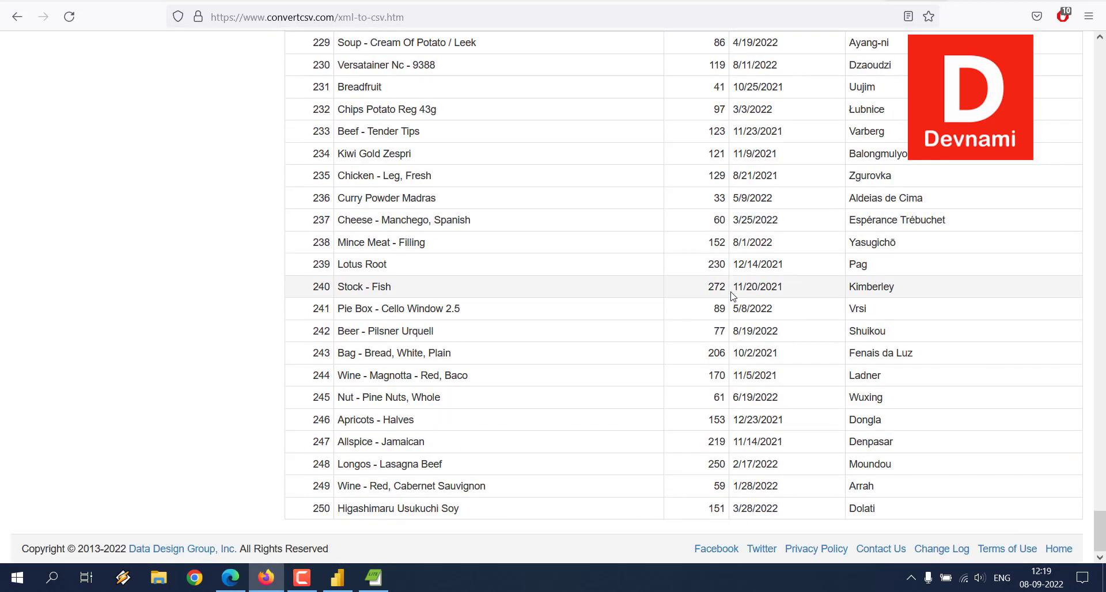
left_click_drag(1082, 533, 1078, 90)
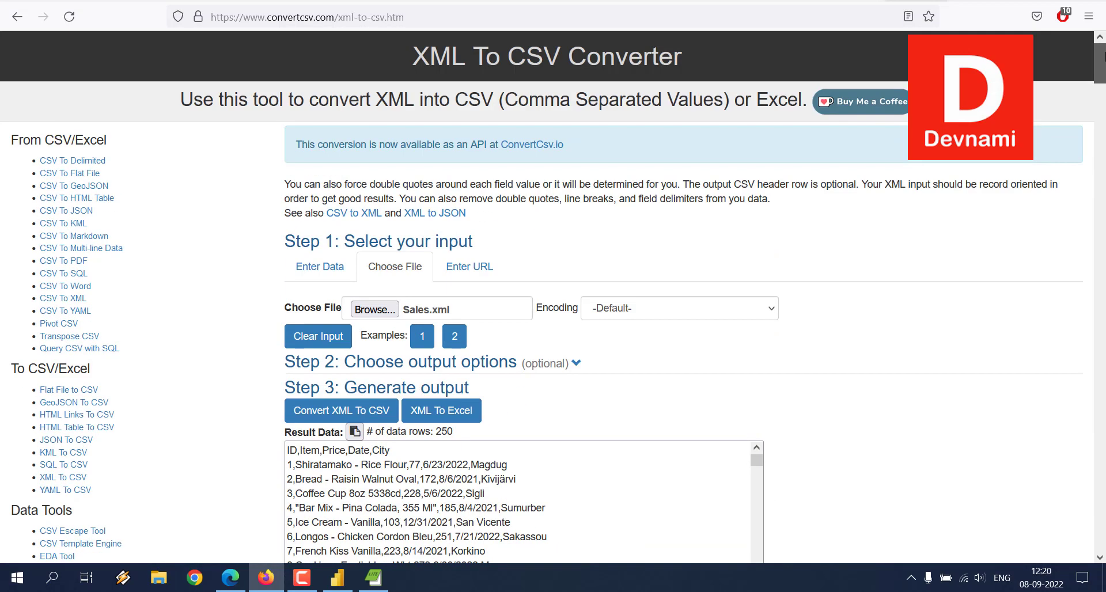
scroll(1037, 275, "down", 4)
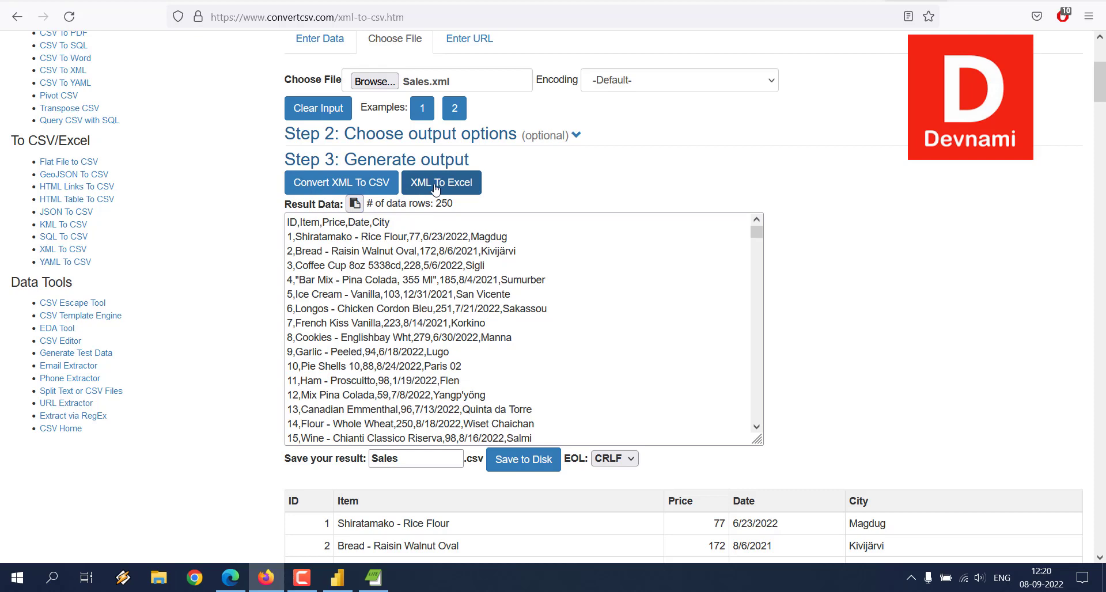
left_click(370, 182)
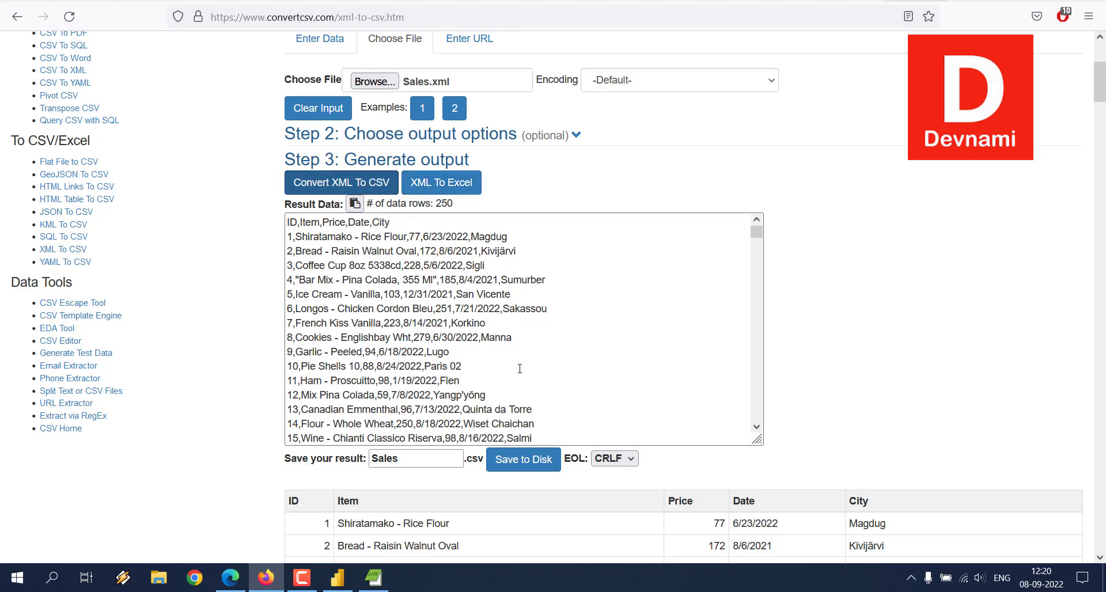
left_click(523, 459)
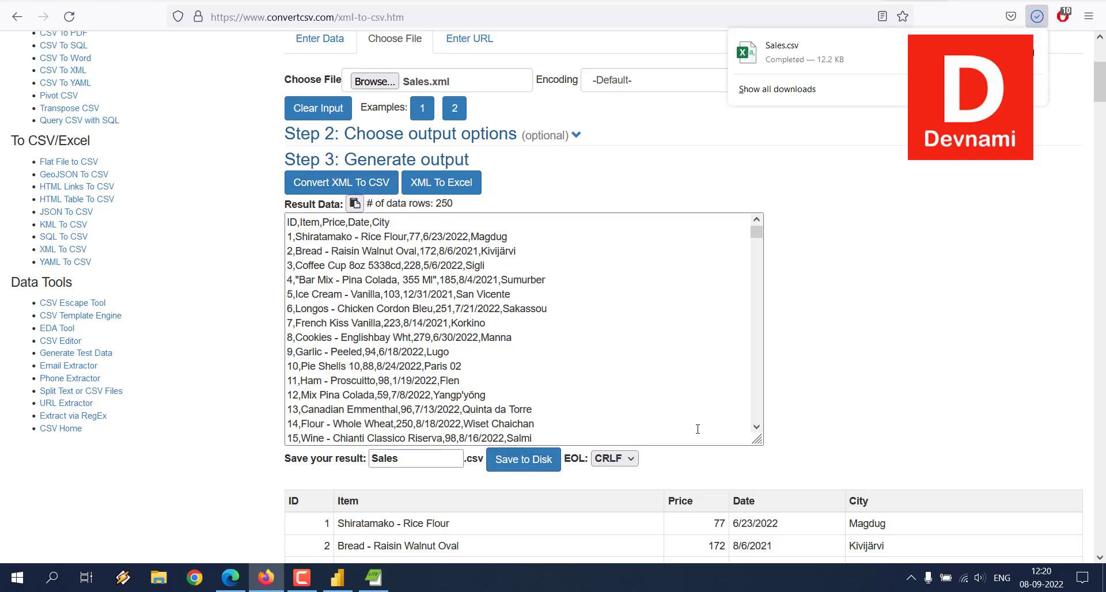
- Open Sales.csv in Excel, copy A1:E251, and return to Power BI Desktop
left_click(270, 579)
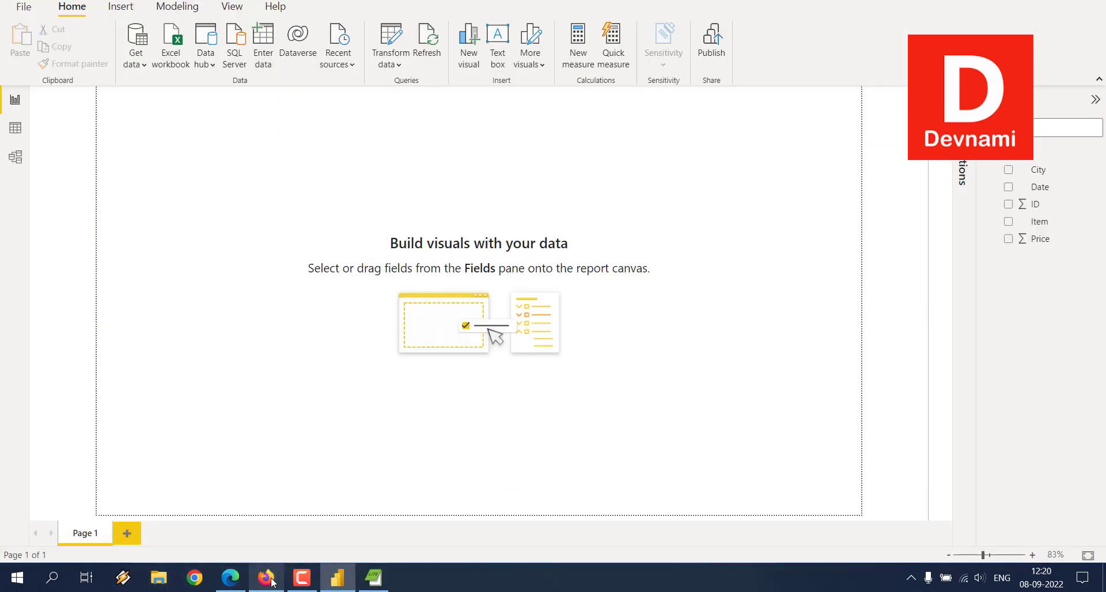
left_click(337, 578)
left_click_drag(24, 7, 164, 151)
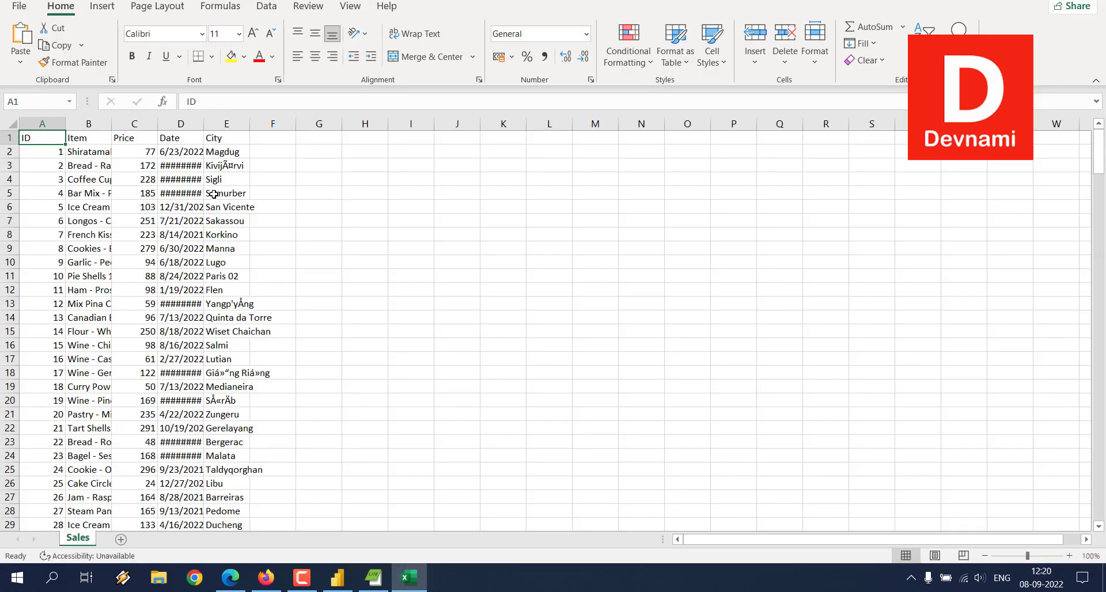
key("ctrl+shift+End")
key("ctrl+c")
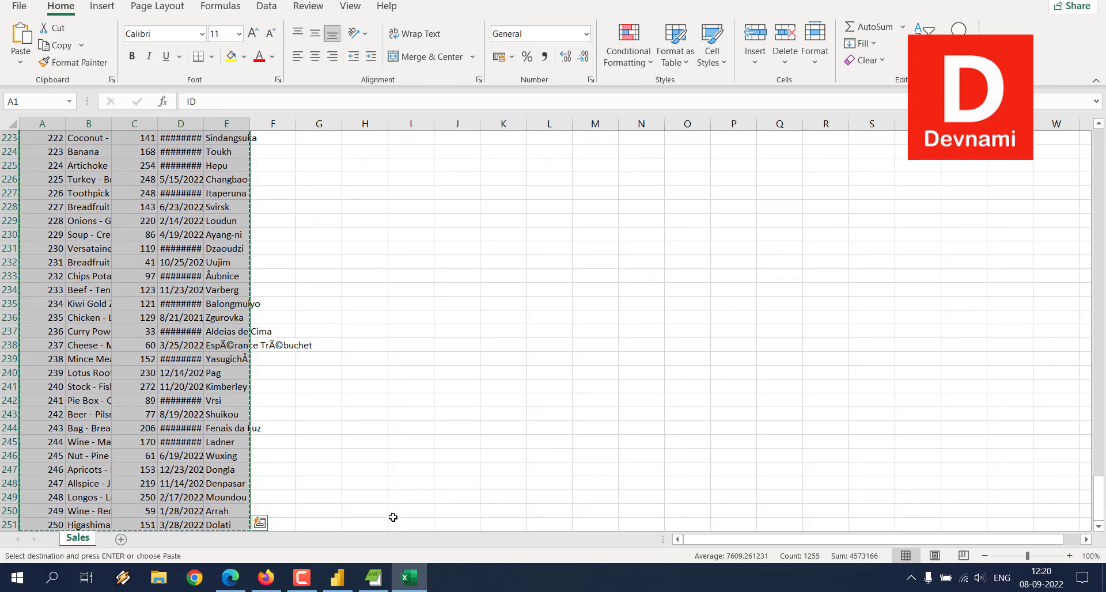
left_click(410, 579)
left_click(337, 578)
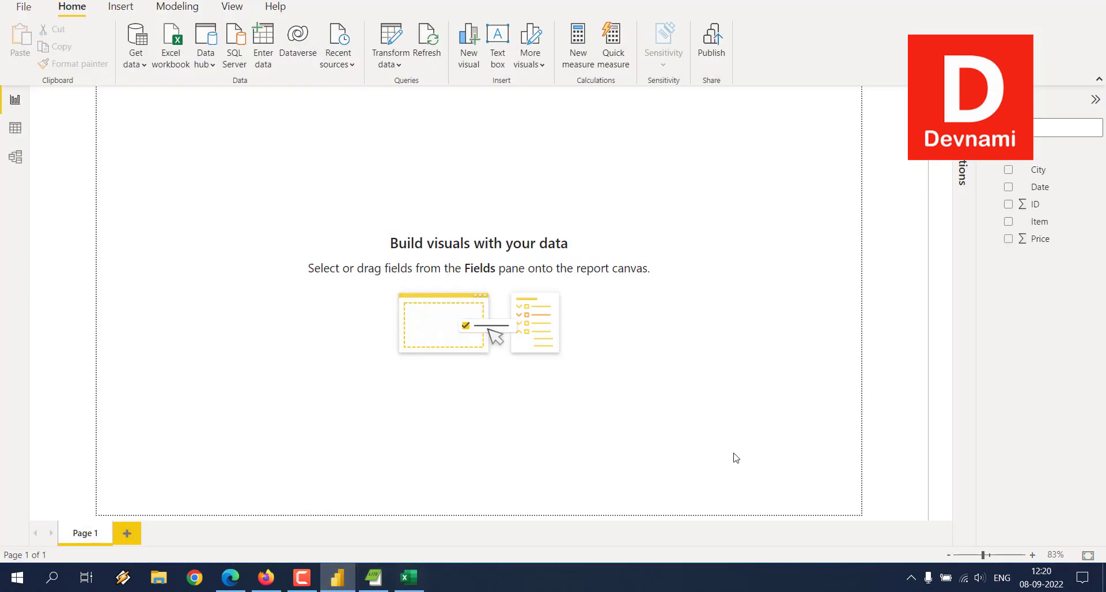
- Paste the copied sales rows into a new Enter Data table, discard it, and minimise Power BI
left_click(264, 46)
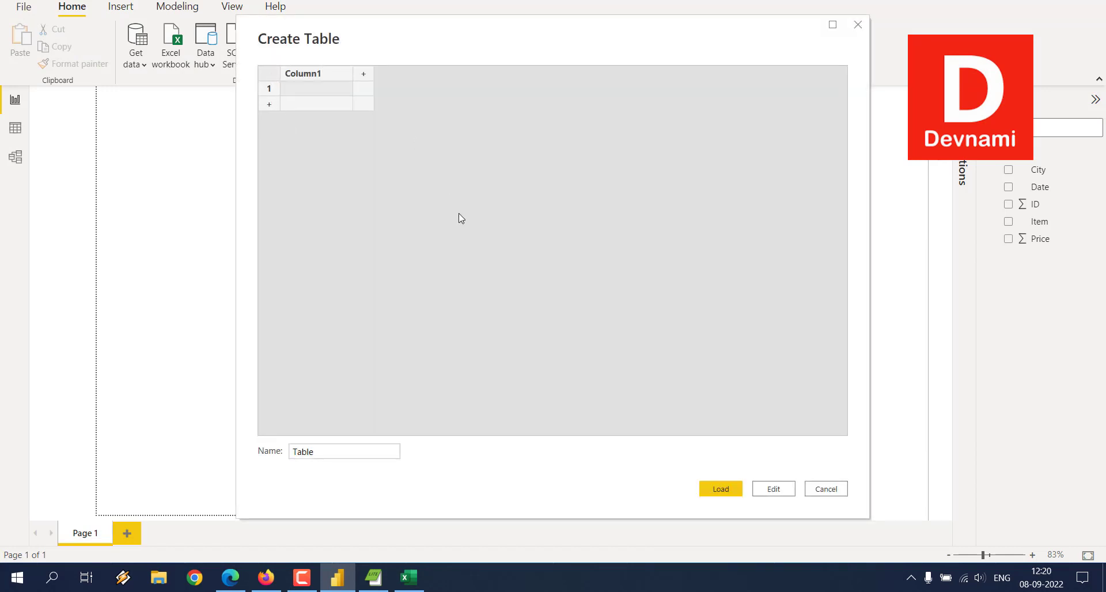
key("ctrl+v")
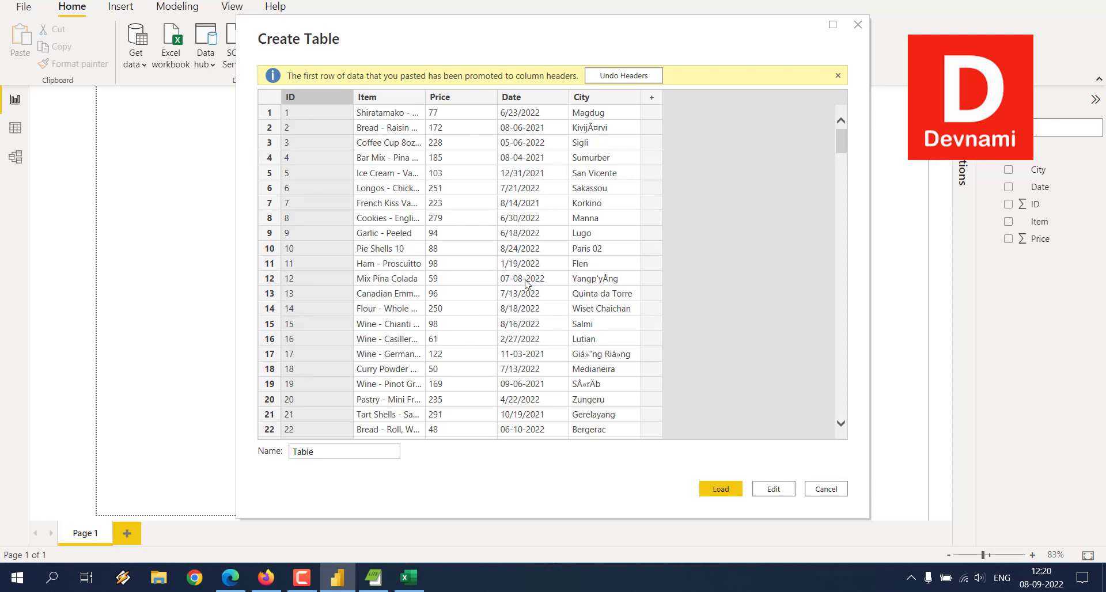
left_click(858, 25)
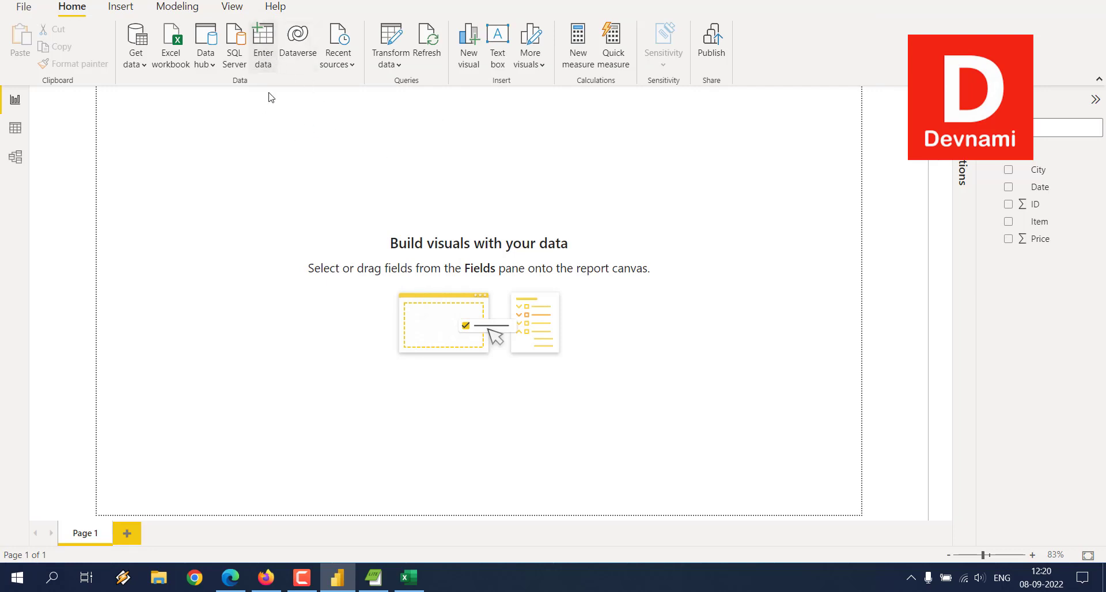
left_click(271, 67)
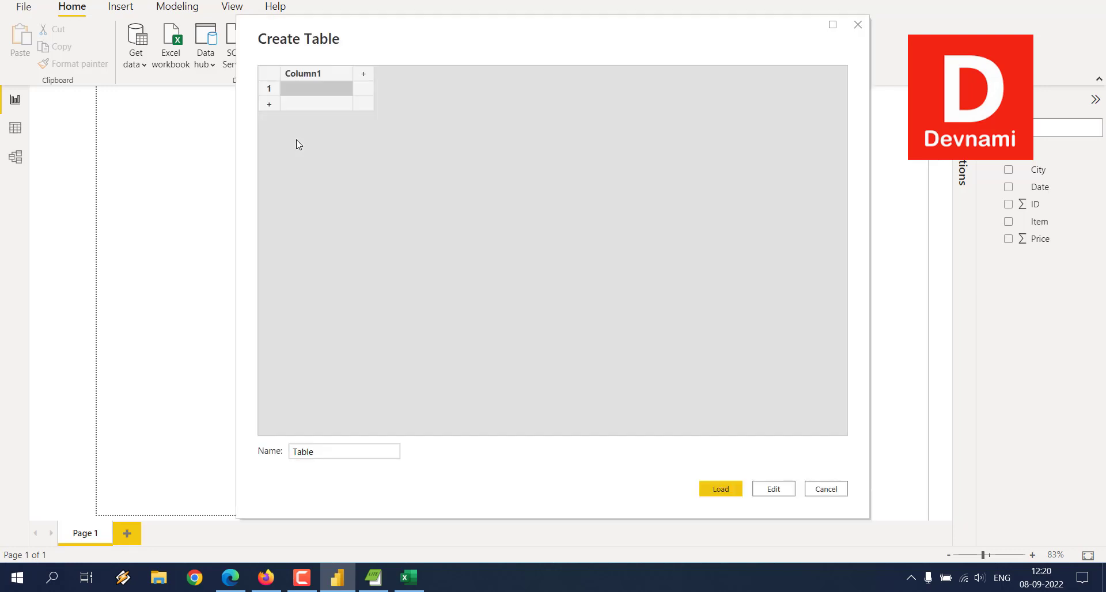
left_click(858, 25)
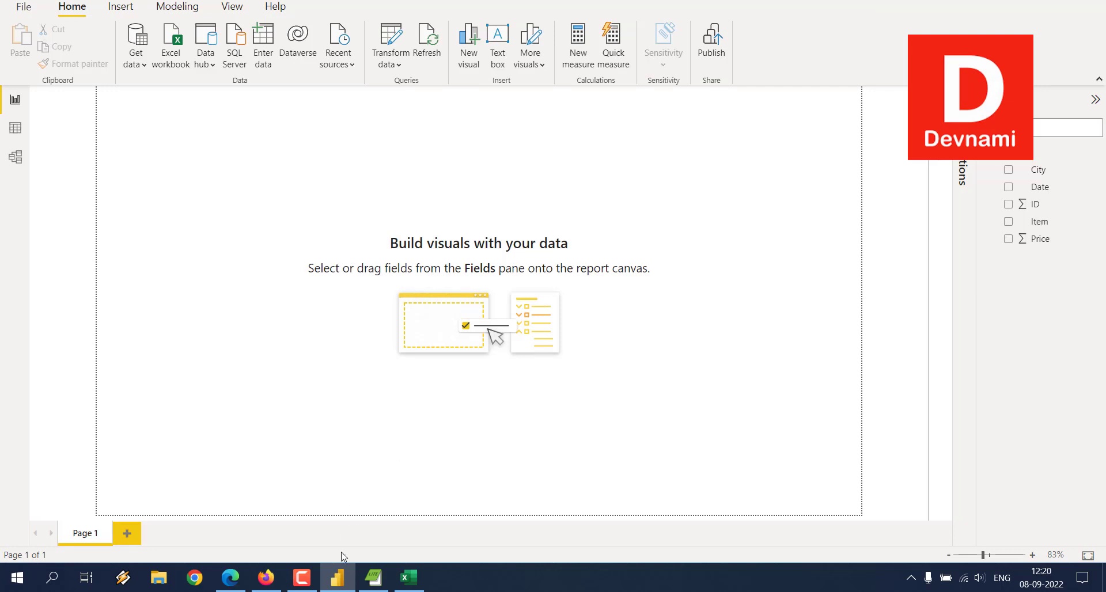
left_click(337, 578)
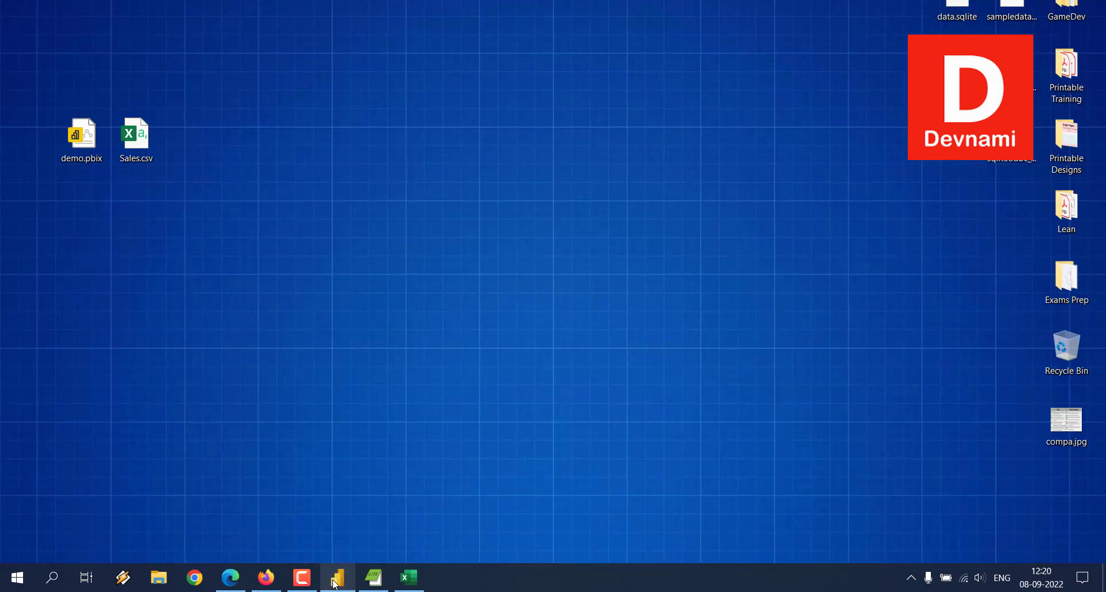
- Restore the ConvertCSV converter page showing Sales.xml's 250-row CSV result in Firefox
left_click(262, 575)
scroll(533, 183, "up", 4)
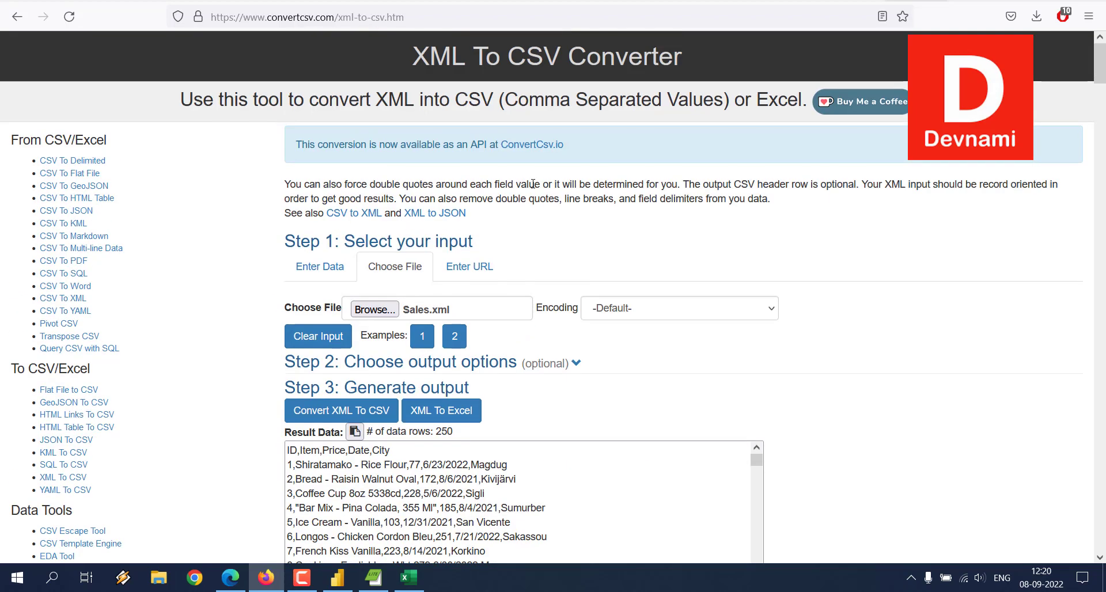
left_click_drag(183, 99, 664, 100)
left_click(741, 95)
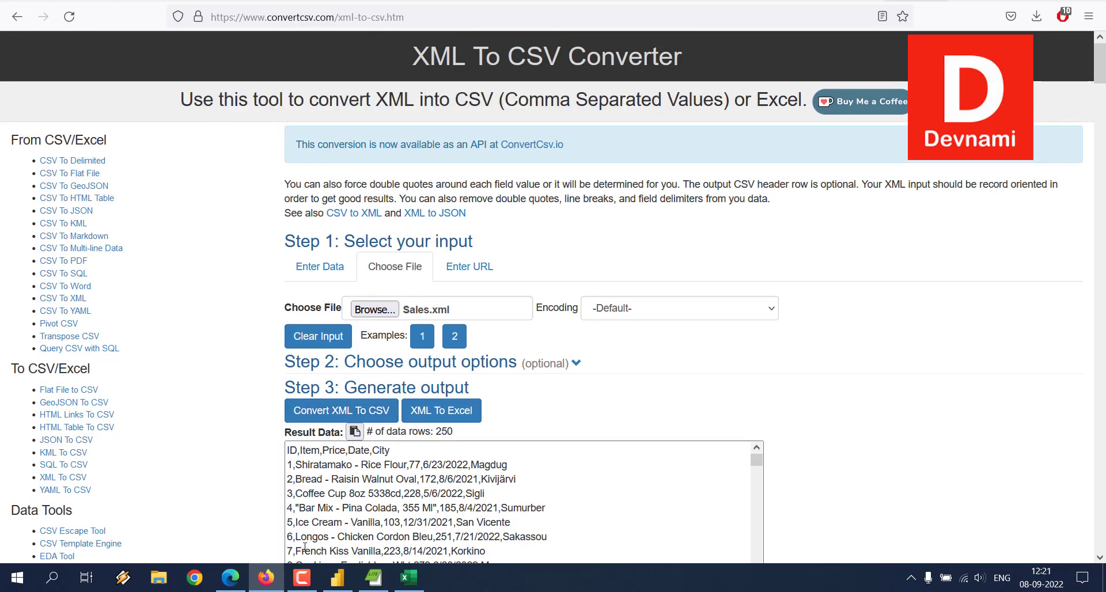
left_click(277, 576)
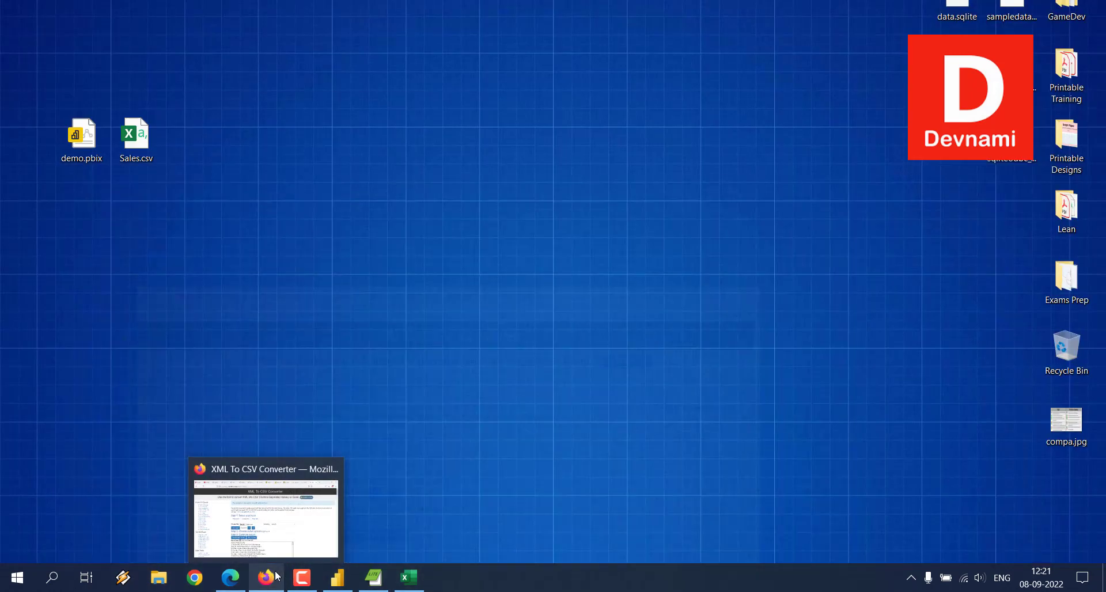
left_click(277, 576)
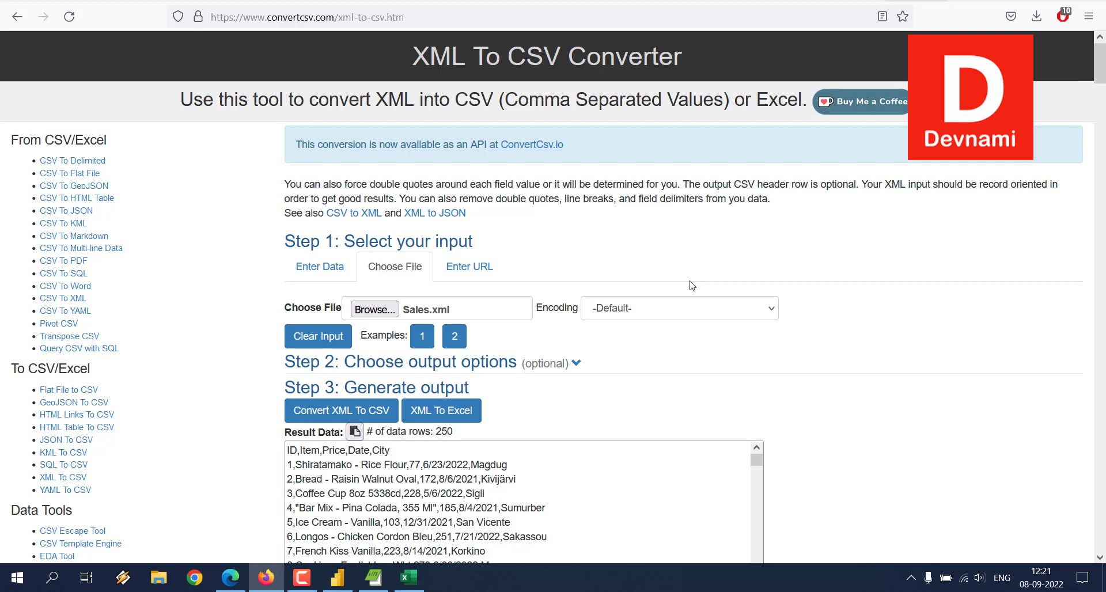
left_click_drag(340, 99, 529, 99)
left_click(608, 102)
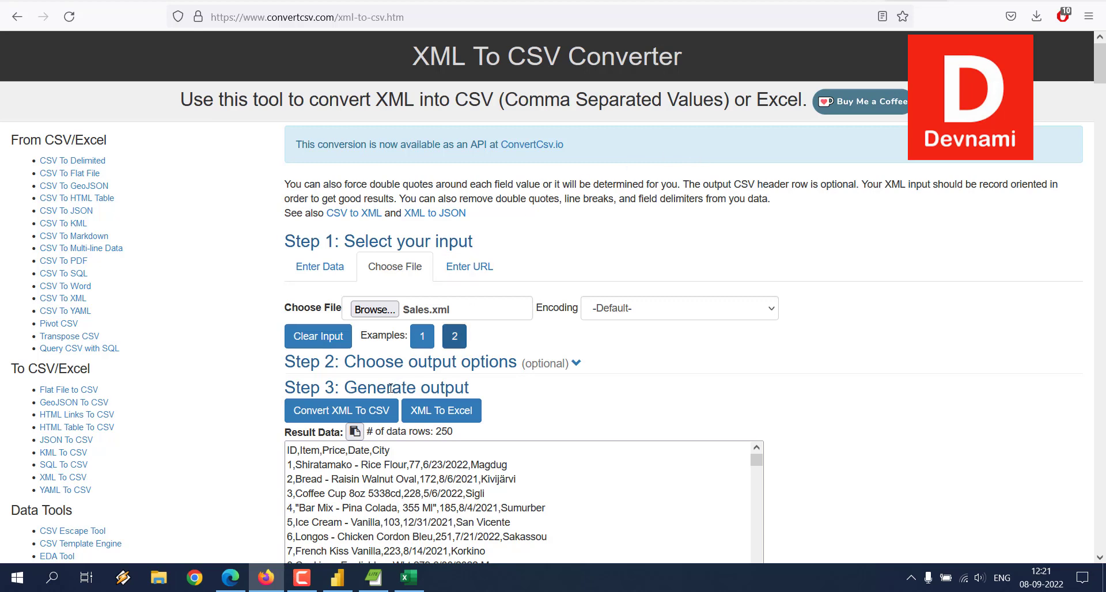
left_click(338, 578)
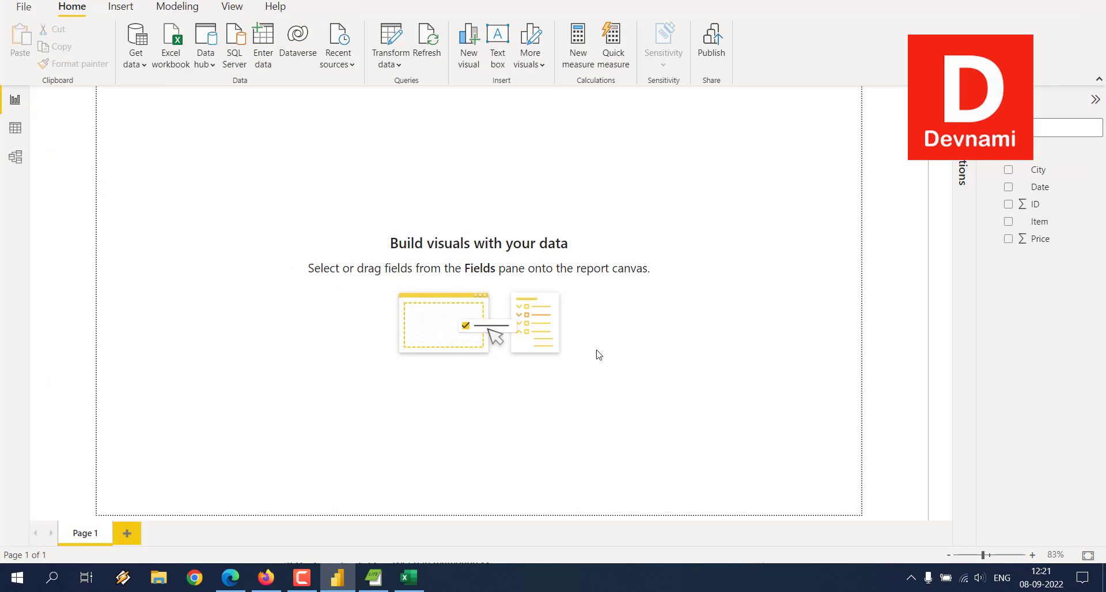
left_click(338, 578)
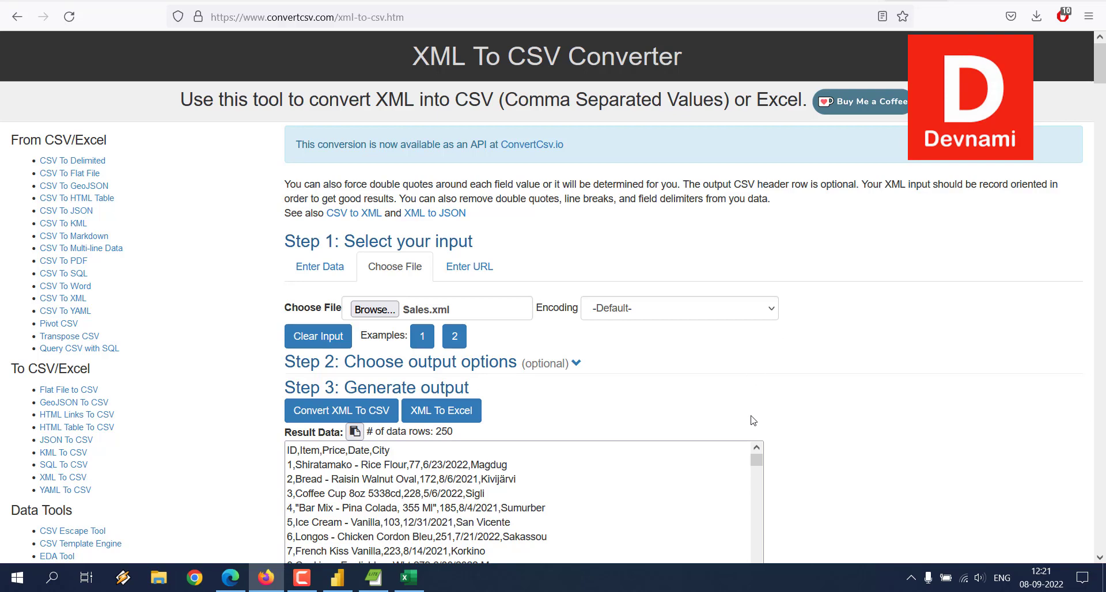
scroll(1088, 350, "down", 15)
scroll(1088, 349, "down", 20)
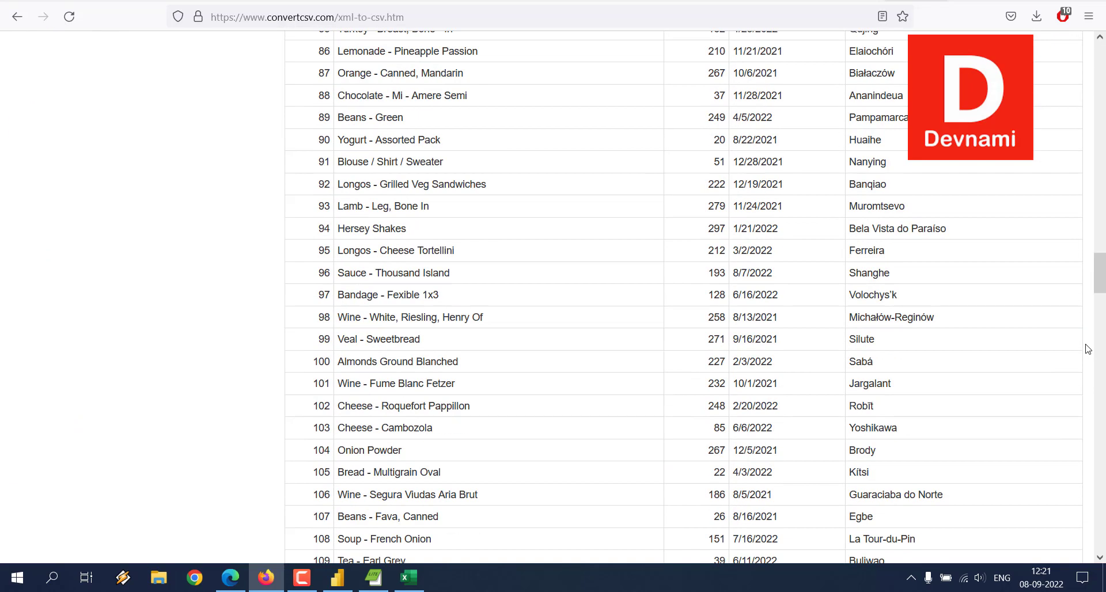
scroll(1088, 349, "down", 5)
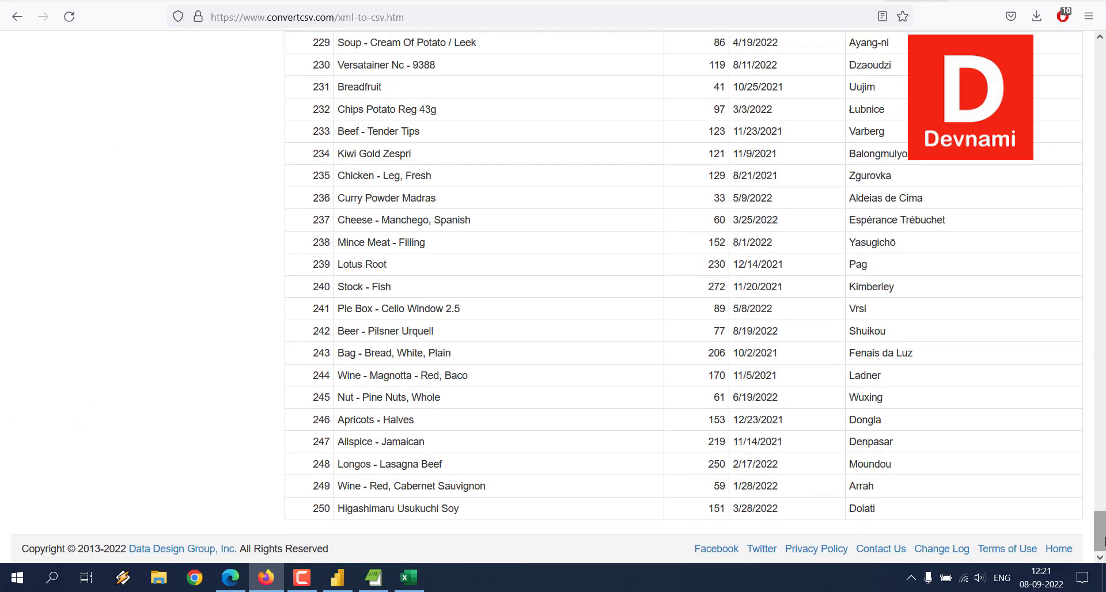
left_click_drag(1100, 532, 1101, 52)
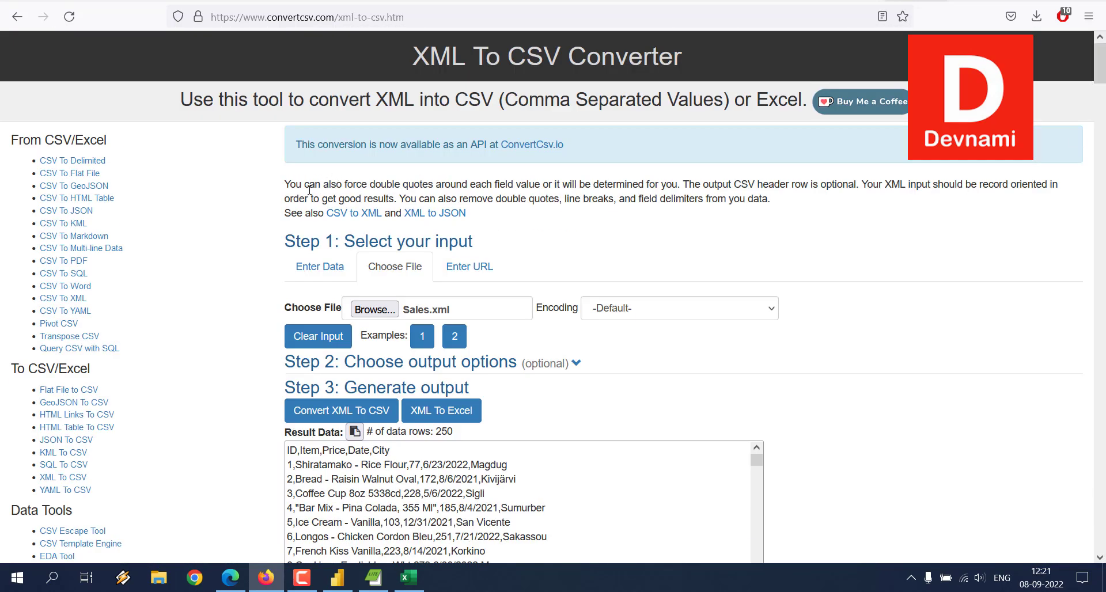
left_click_drag(338, 182, 285, 184)
left_click(503, 219)
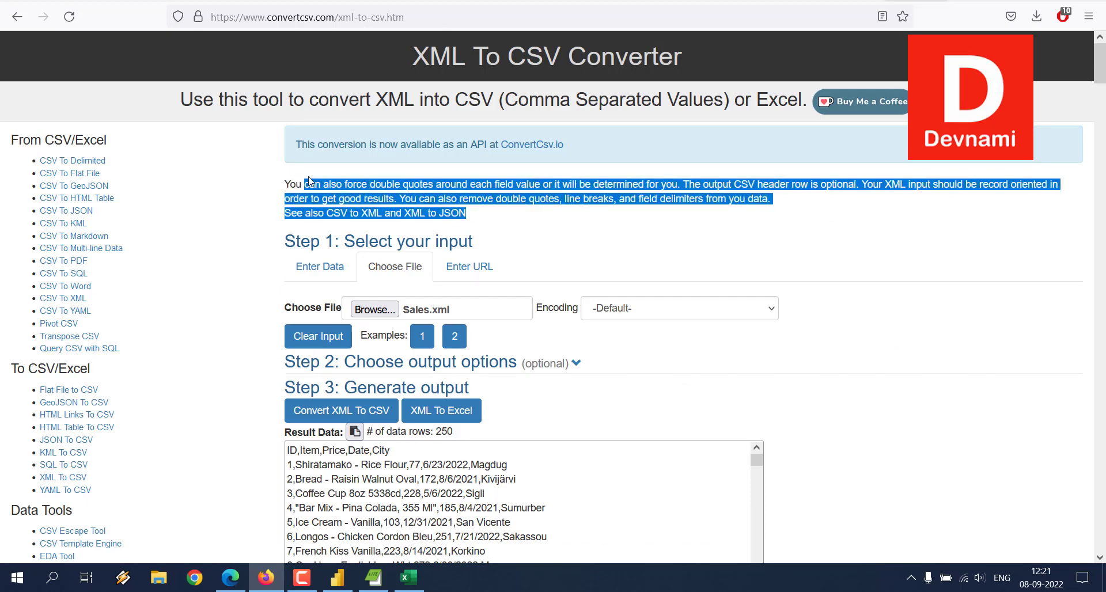
left_click(304, 180)
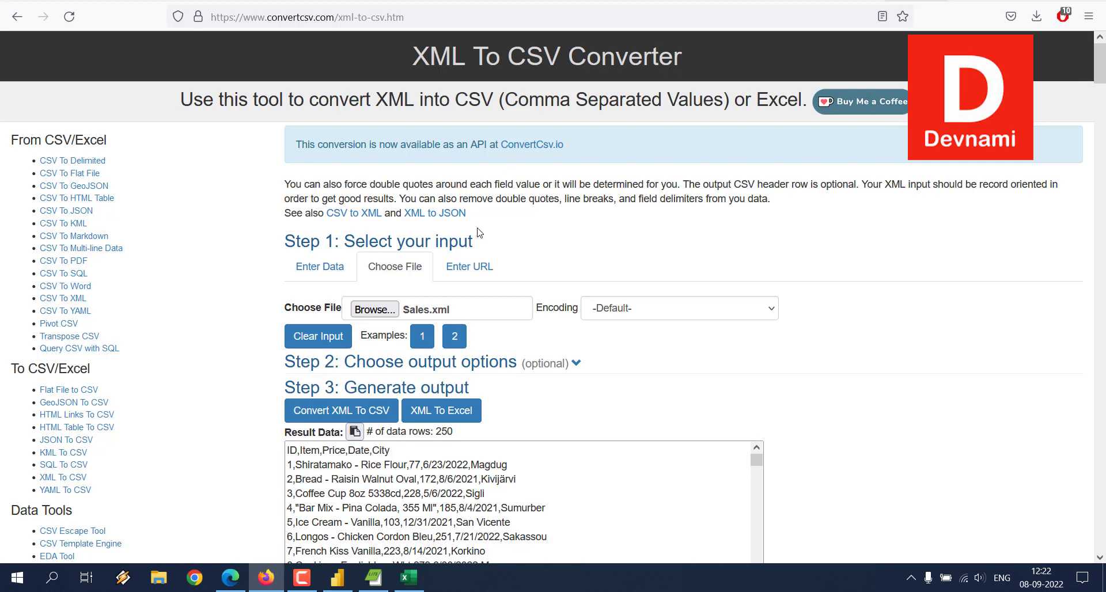
- Load cd_catalog.xml by web address on the Enter URL tab, converting it into 26 CSV rows
left_click(316, 272)
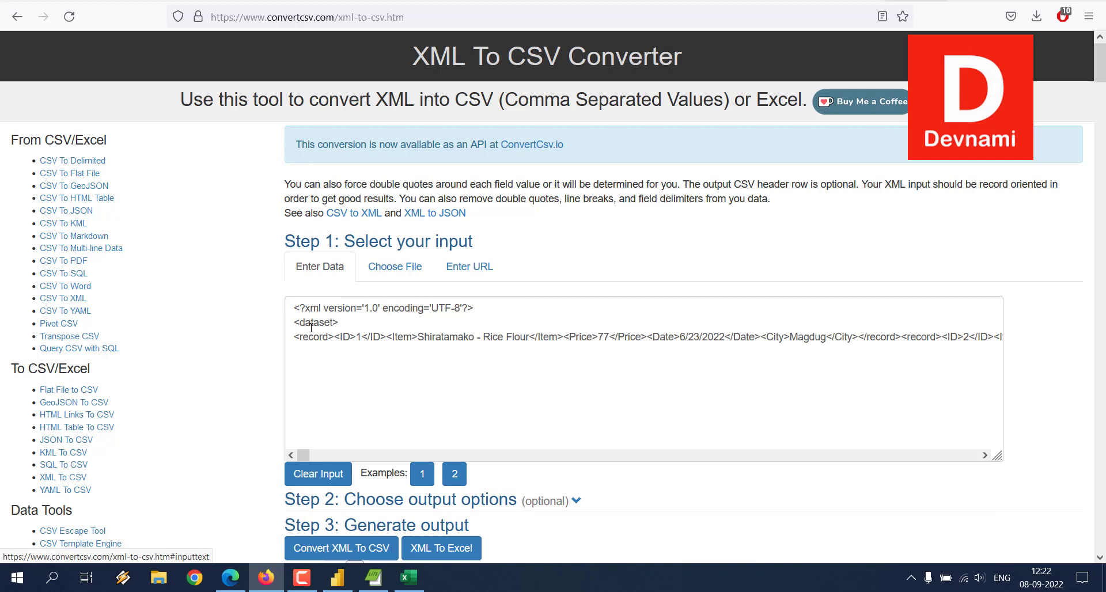
left_click(388, 269)
left_click(470, 267)
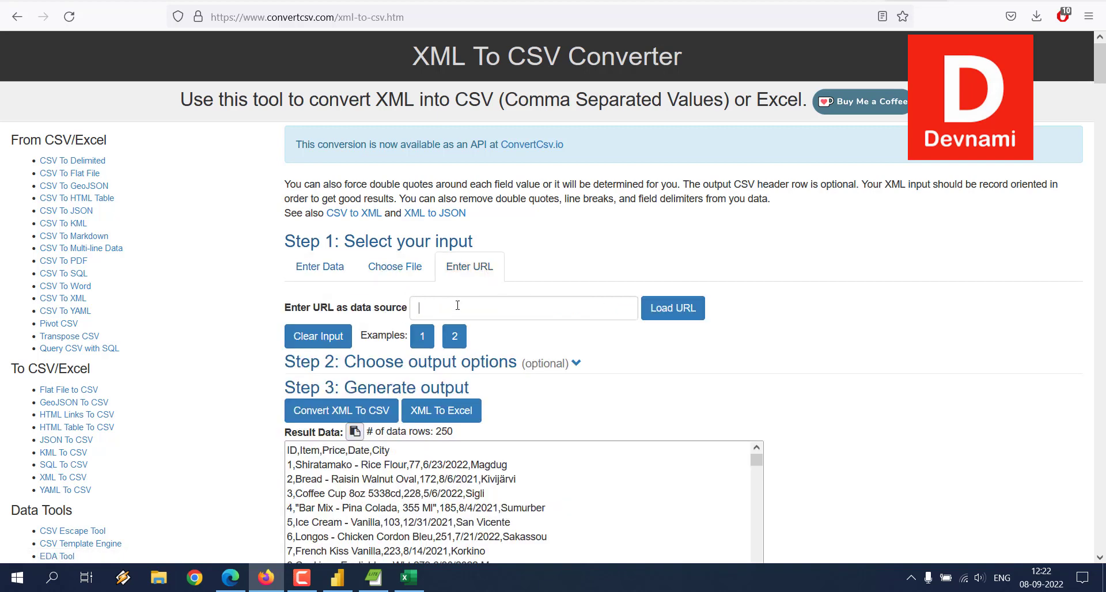
left_click(495, 306)
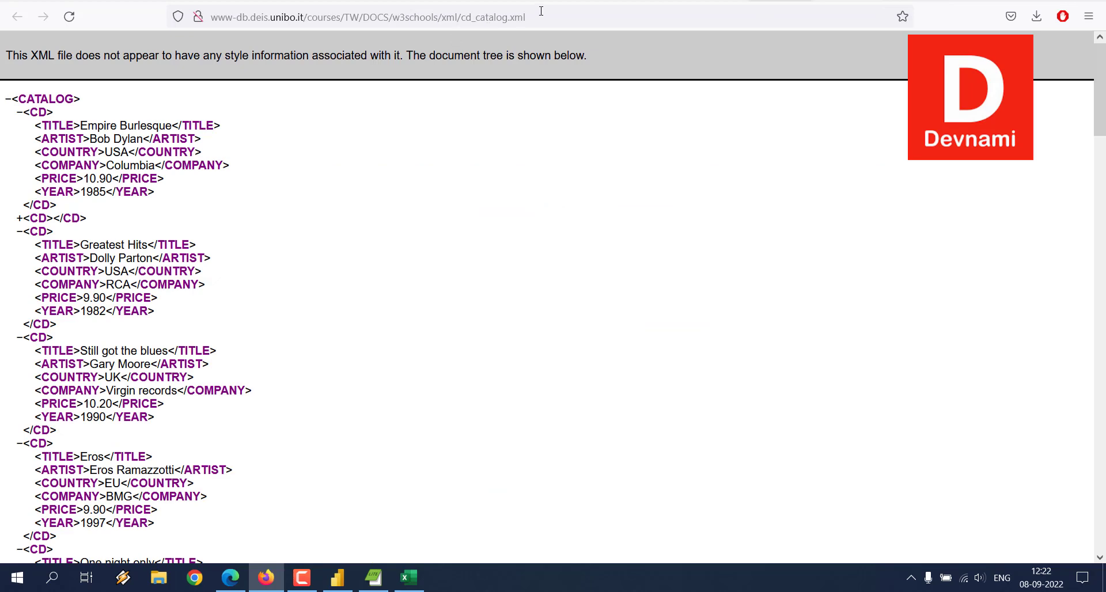
left_click(541, 11)
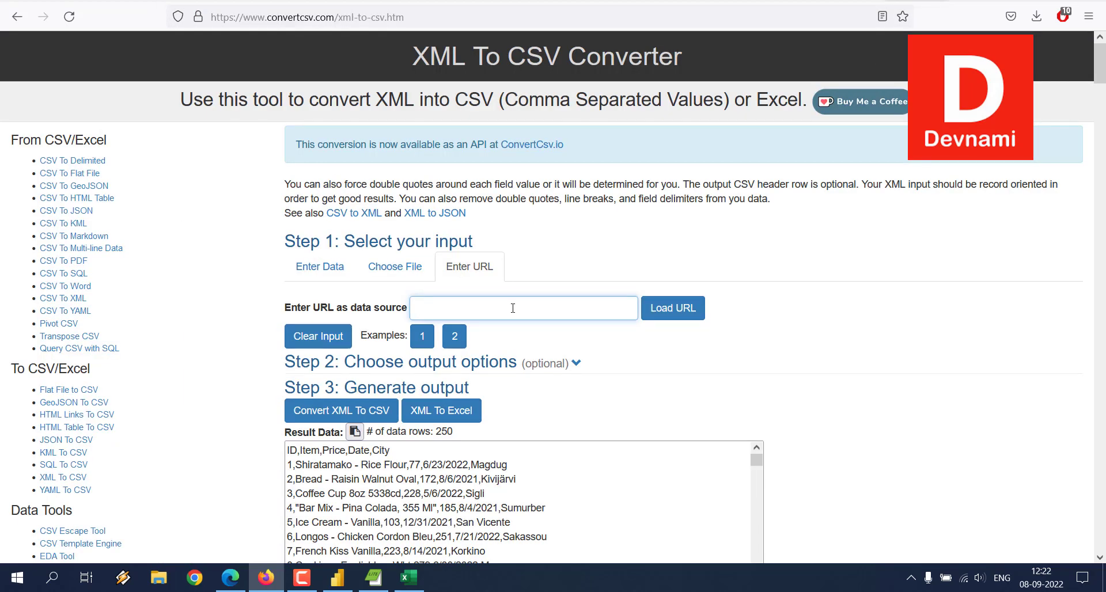
type("http://www-db.deis.unibo.it/courses/TW/DOCS/w3schools/xml/cd_catalog.xml")
left_click(677, 306)
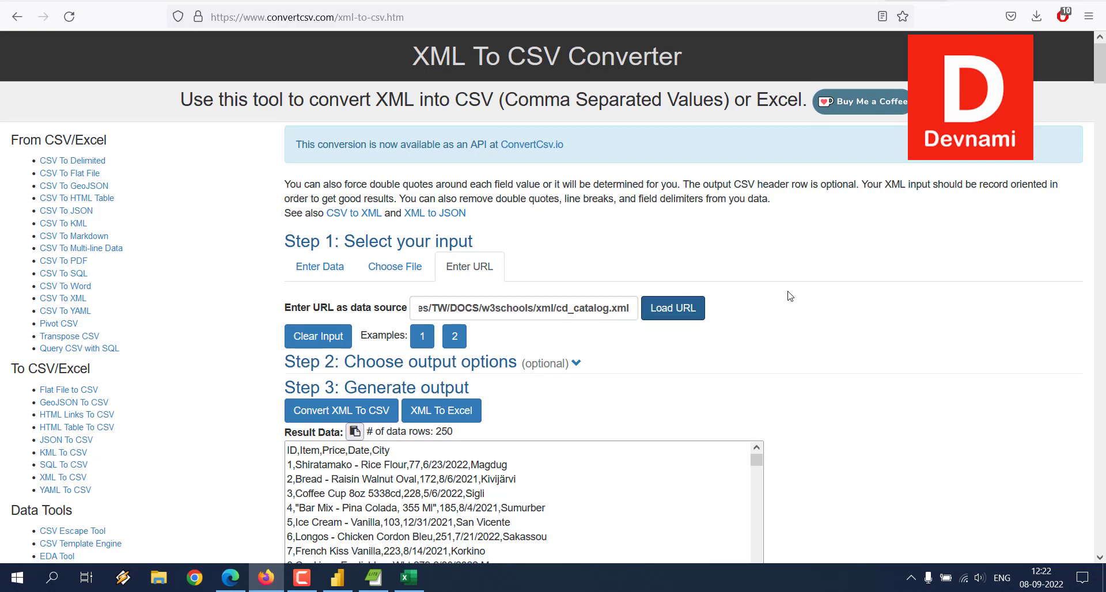
scroll(371, 211, "down", 10)
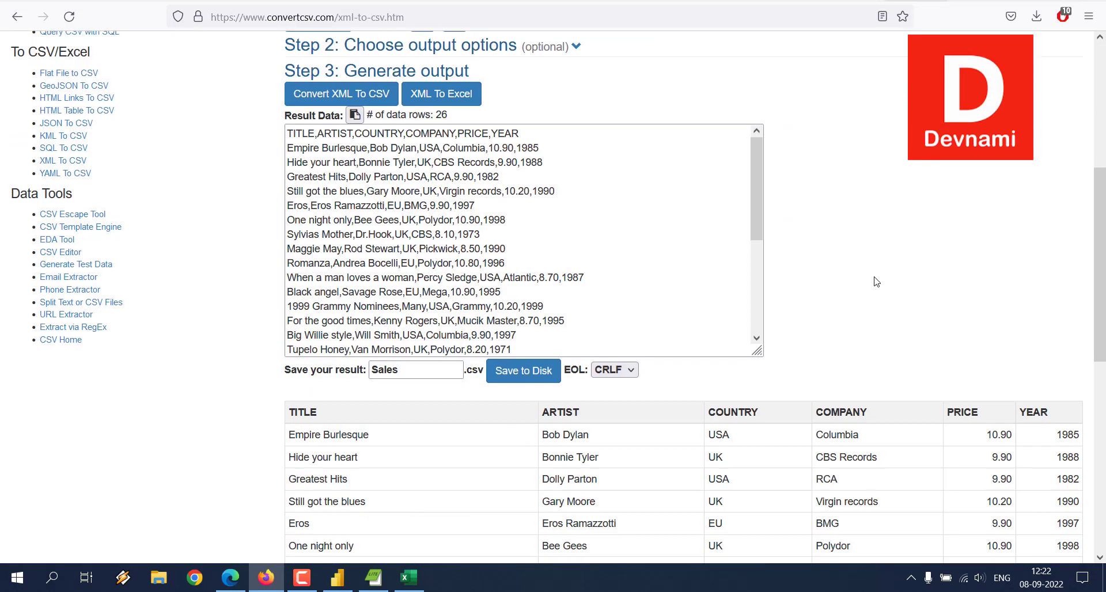
scroll(371, 211, "up", 4)
scroll(370, 211, "down", 5)
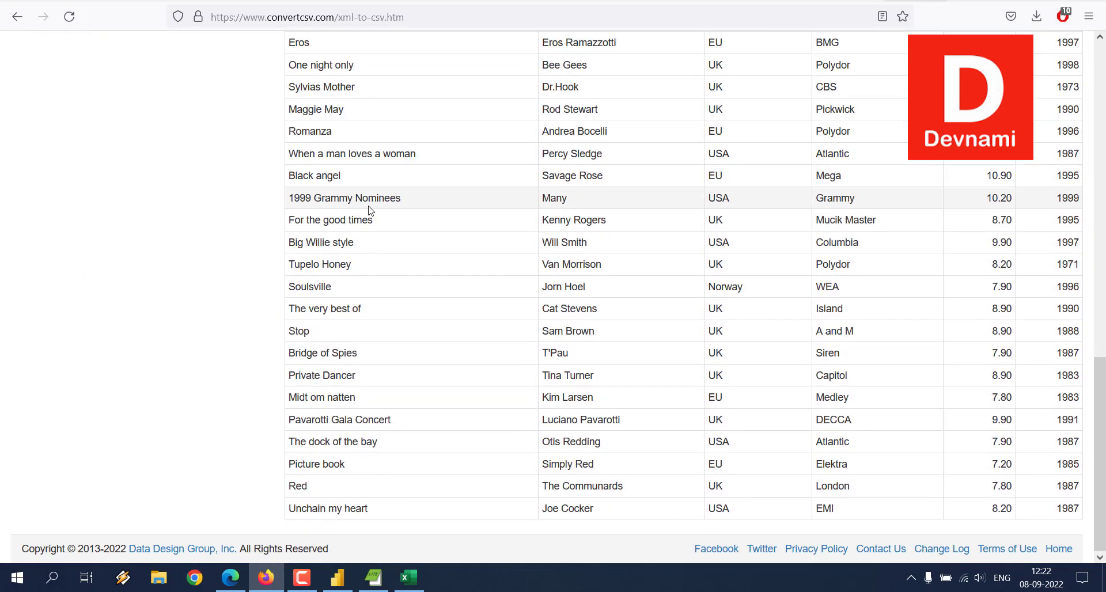
scroll(370, 211, "up", 15)
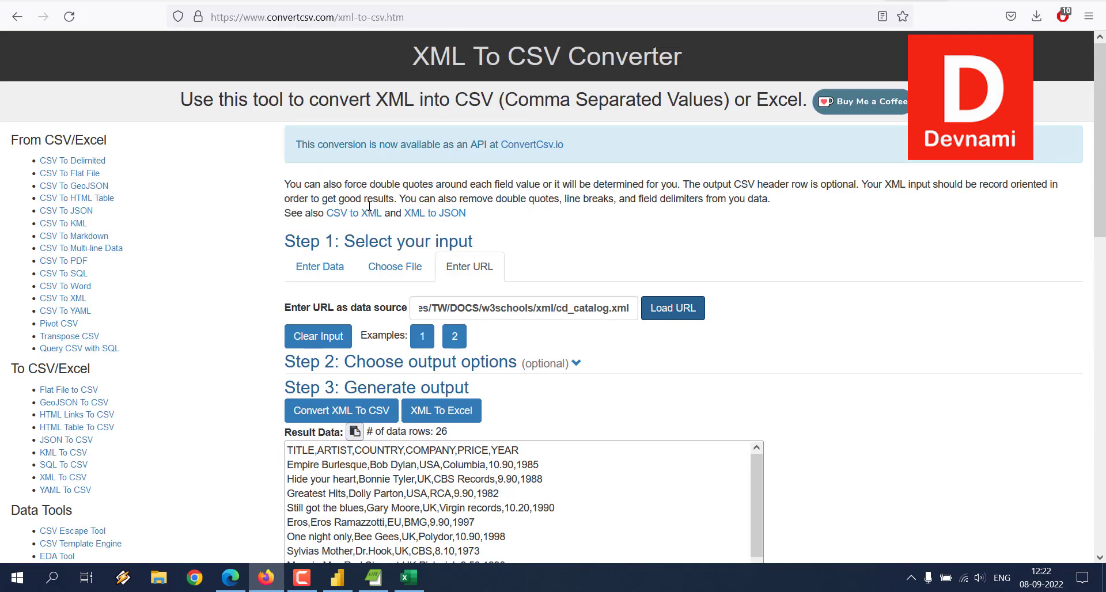
scroll(371, 211, "down", 4)
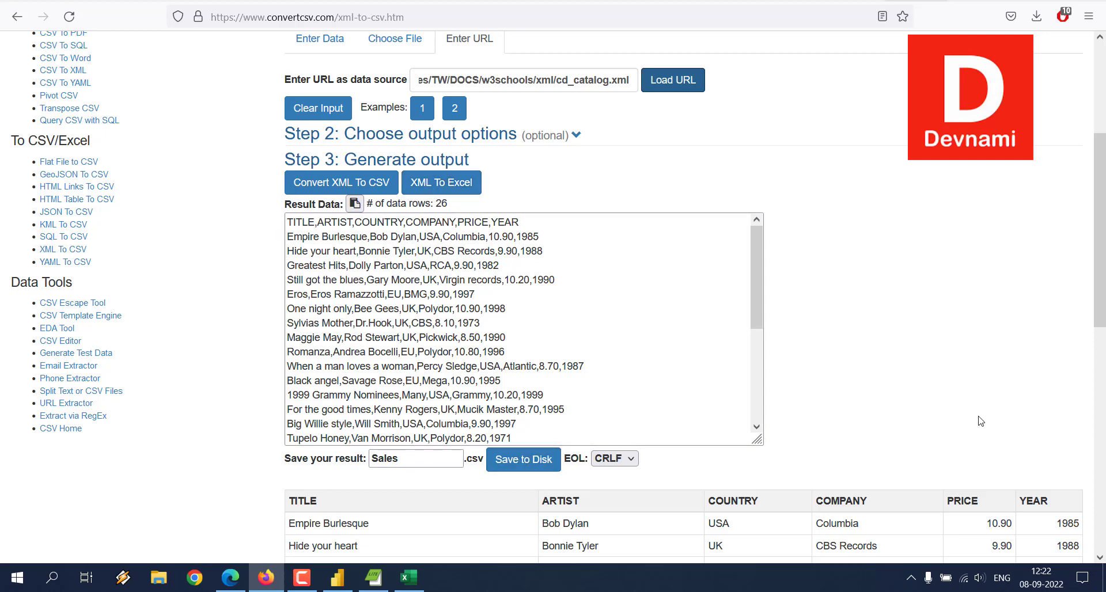
scroll(982, 421, "up", 3)
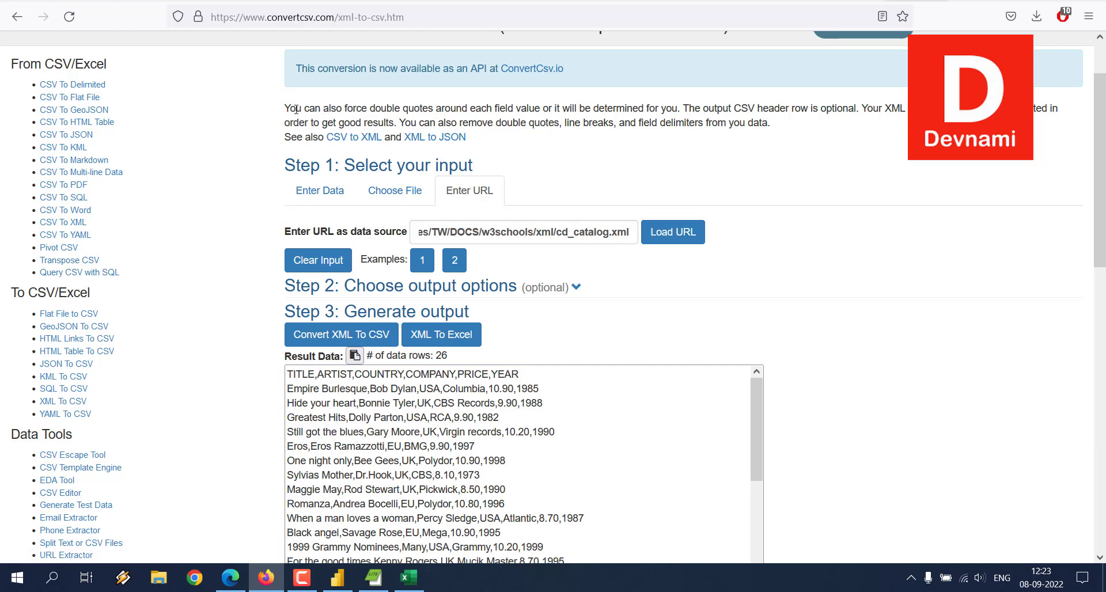
triple_click(397, 122)
left_click(552, 153)
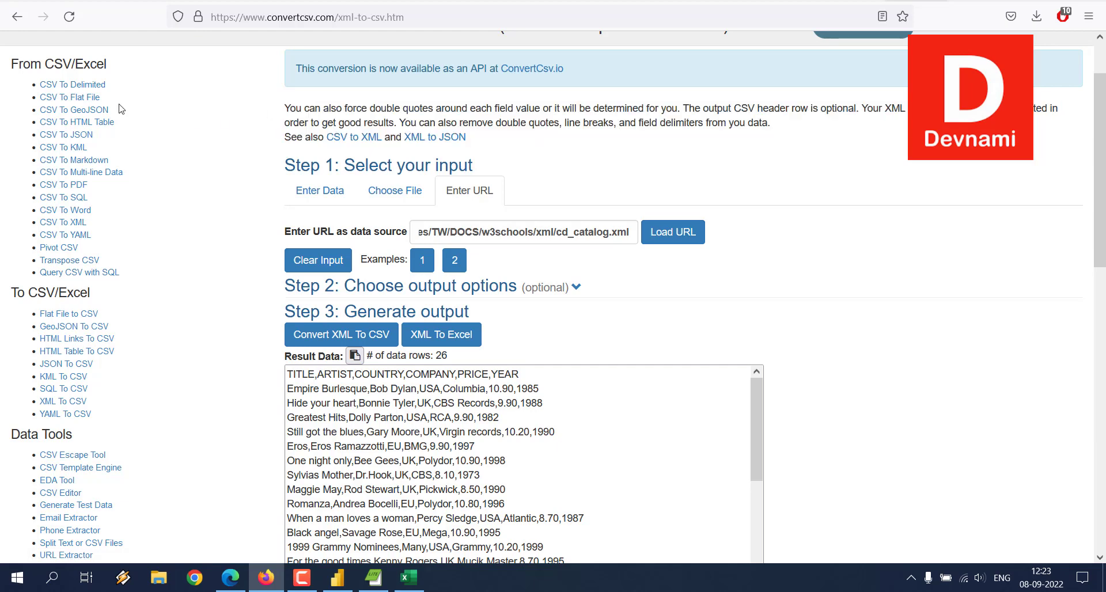